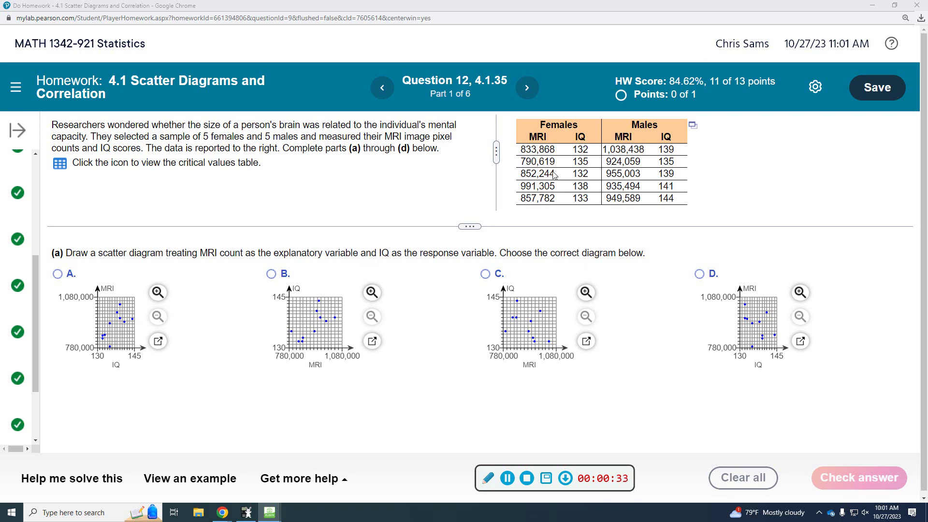
# Step: Look over the correlation critical-values table, then bring up the data table's export options
pyautogui.click(59, 164)
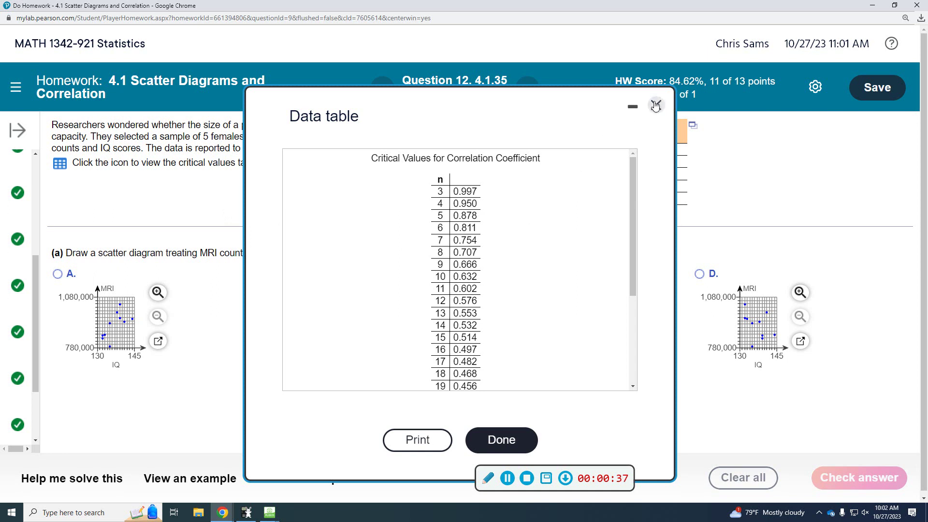
pyautogui.click(656, 106)
pyautogui.click(692, 126)
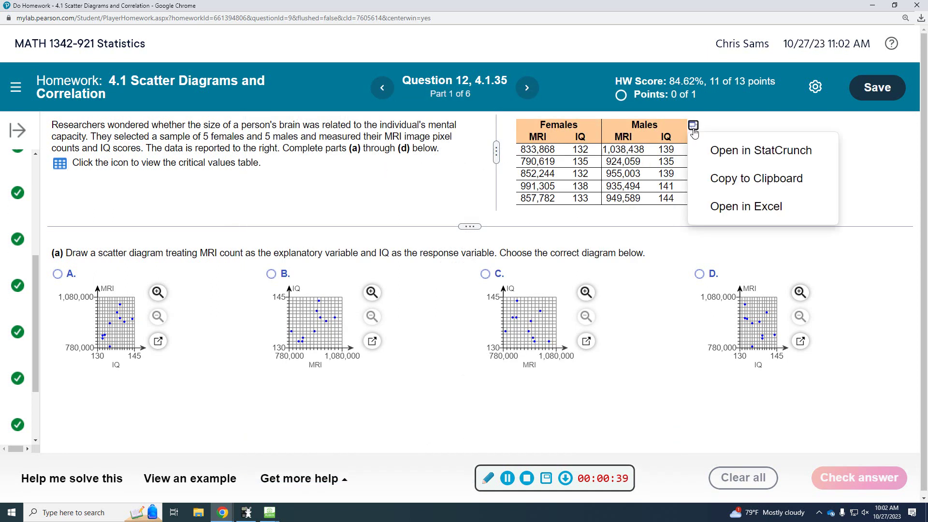
# Step: Load the brain-size data into StatCrunch and start a scatter plot with Males_MRI as X
pyautogui.click(766, 159)
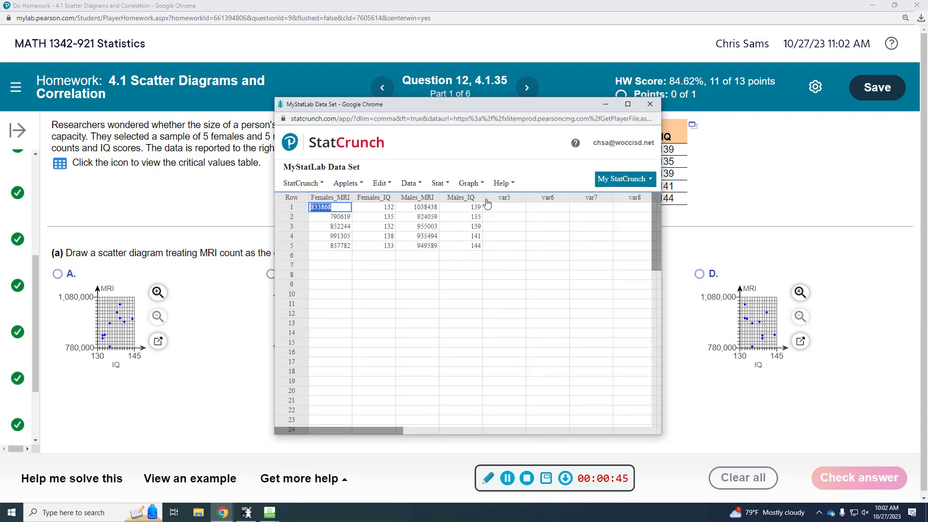
pyautogui.moveTo(515, 103); pyautogui.dragTo(506, 141)
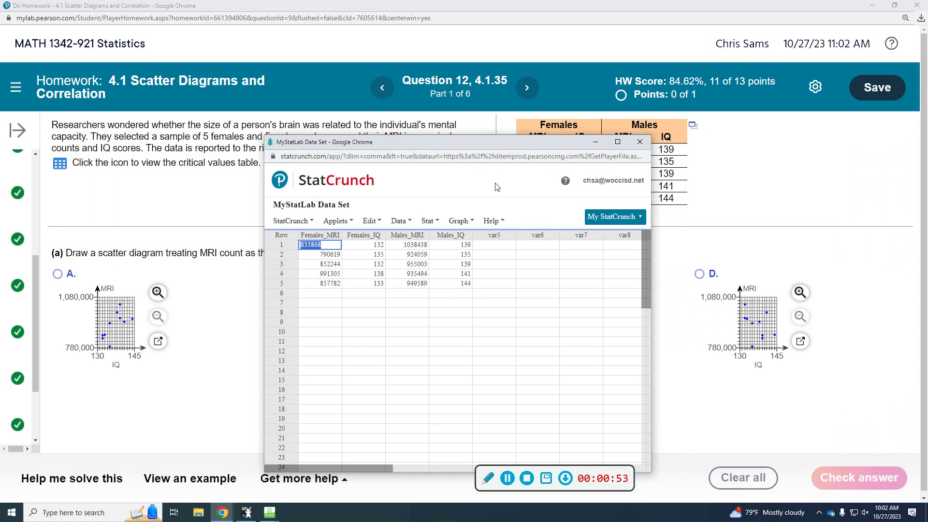
pyautogui.click(459, 221)
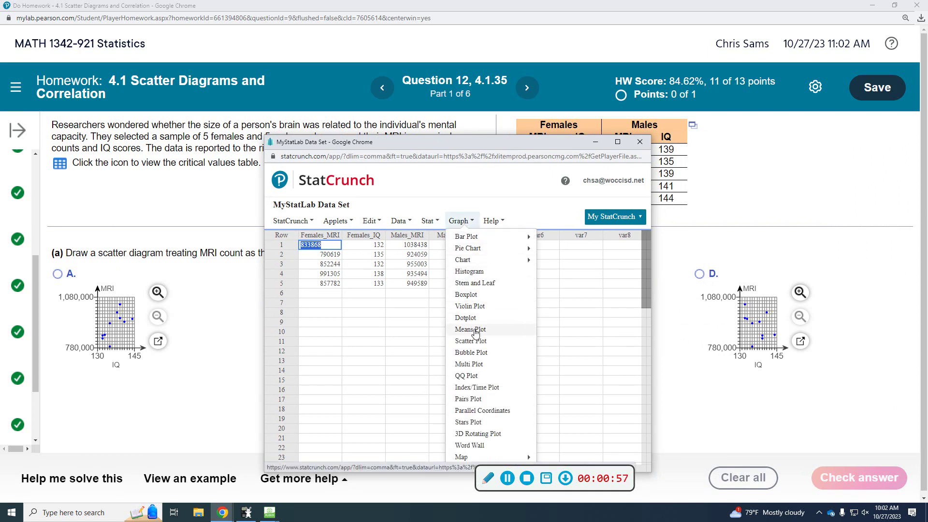
pyautogui.click(475, 342)
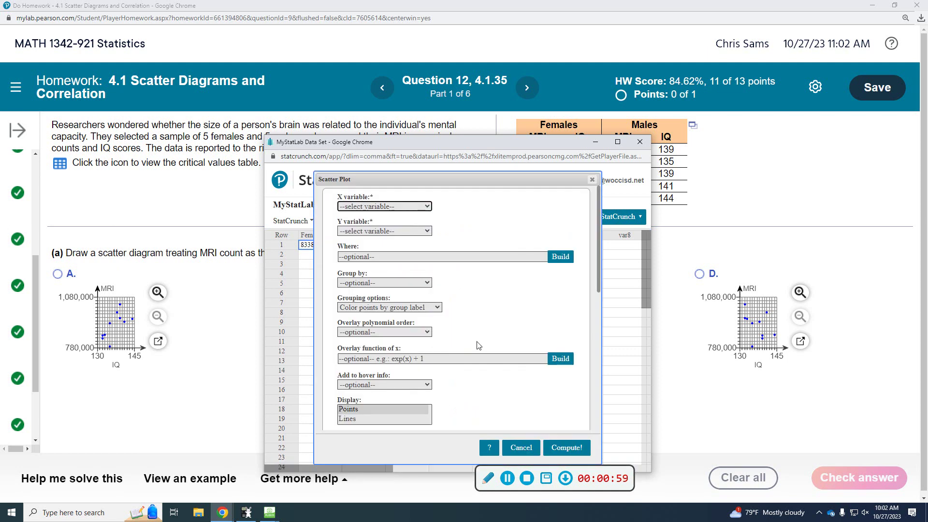
pyautogui.click(429, 206)
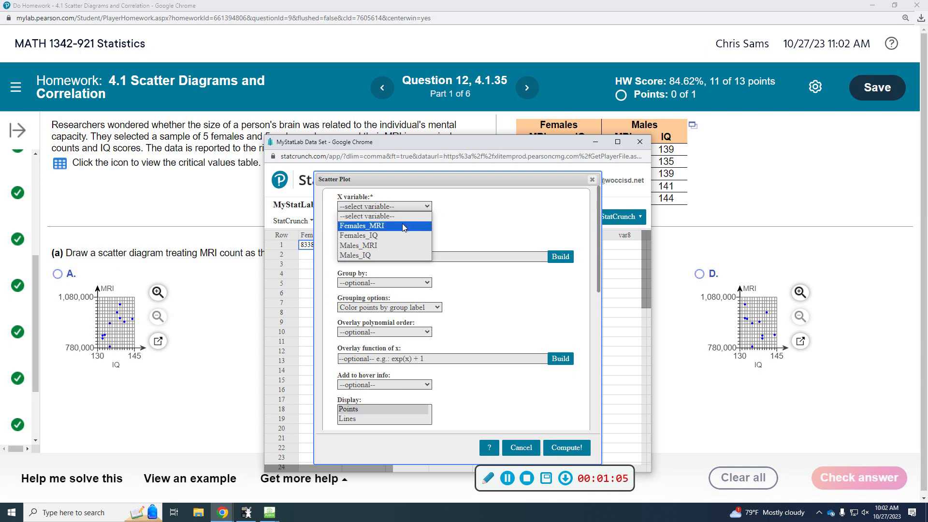
pyautogui.click(403, 224)
pyautogui.click(414, 208)
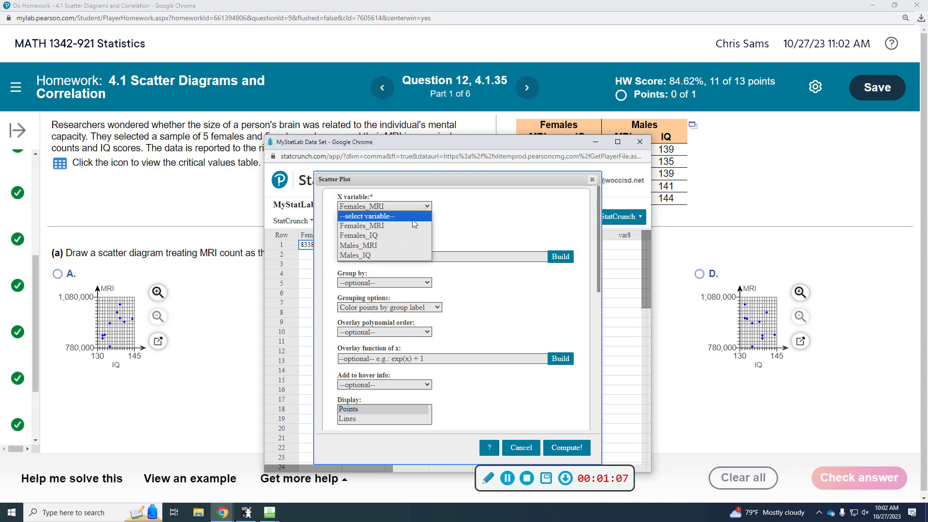
pyautogui.click(401, 246)
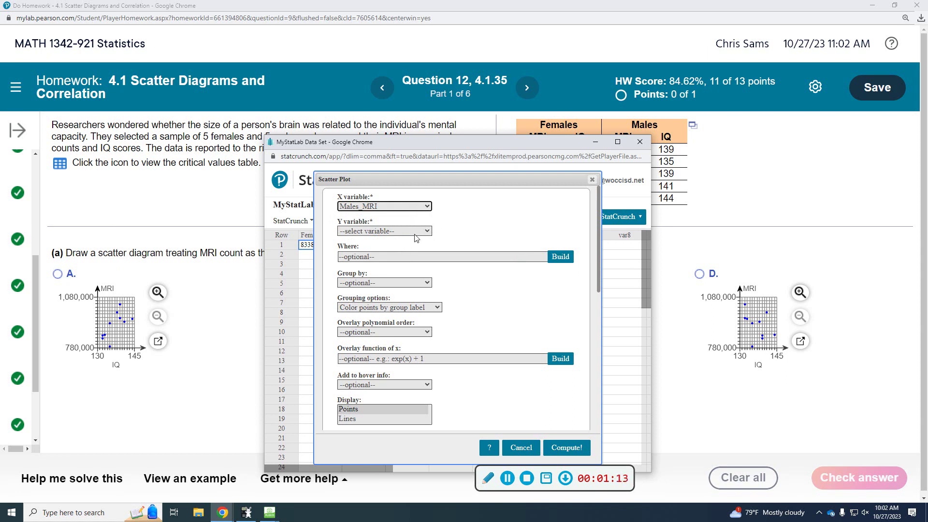
# Step: Set Males_IQ as the Y variable and compute the males' scatter plot, moving it aside
pyautogui.click(413, 231)
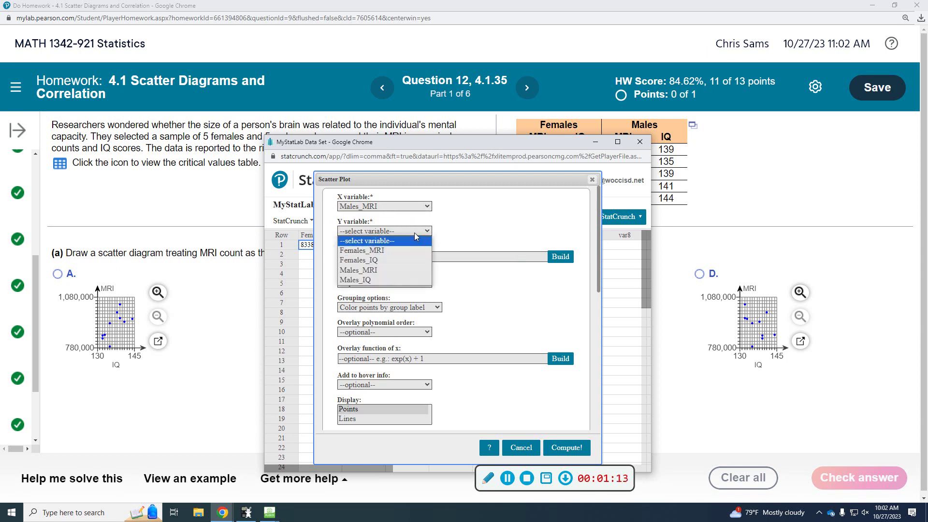
pyautogui.click(398, 279)
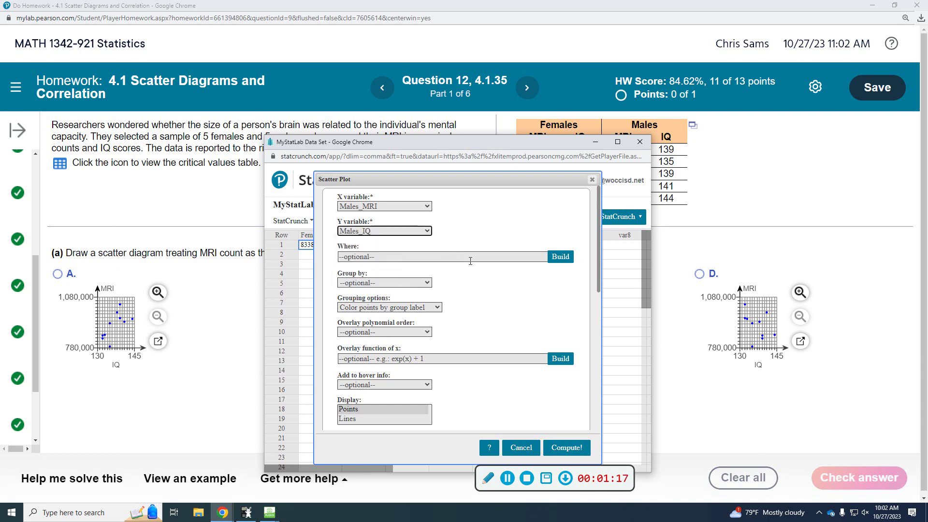
pyautogui.scroll(-2, 449, 290)
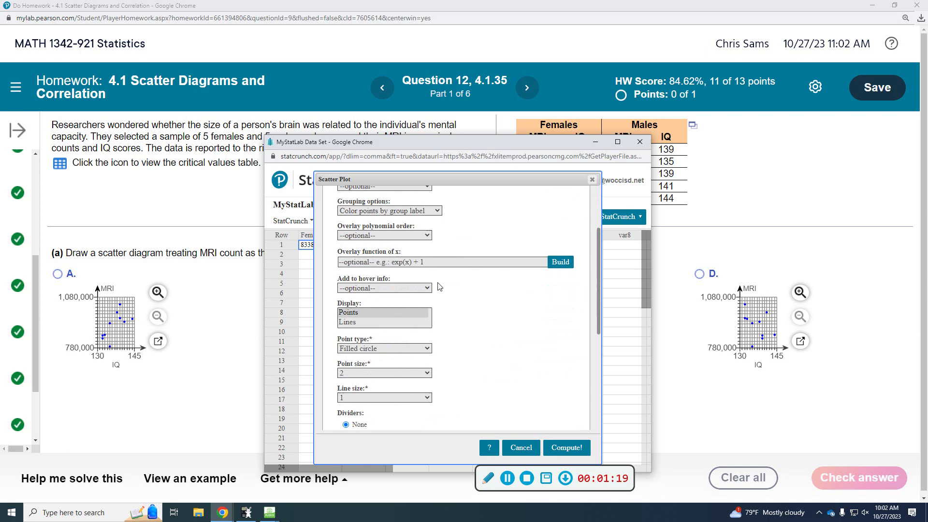
pyautogui.scroll(-1, 399, 276)
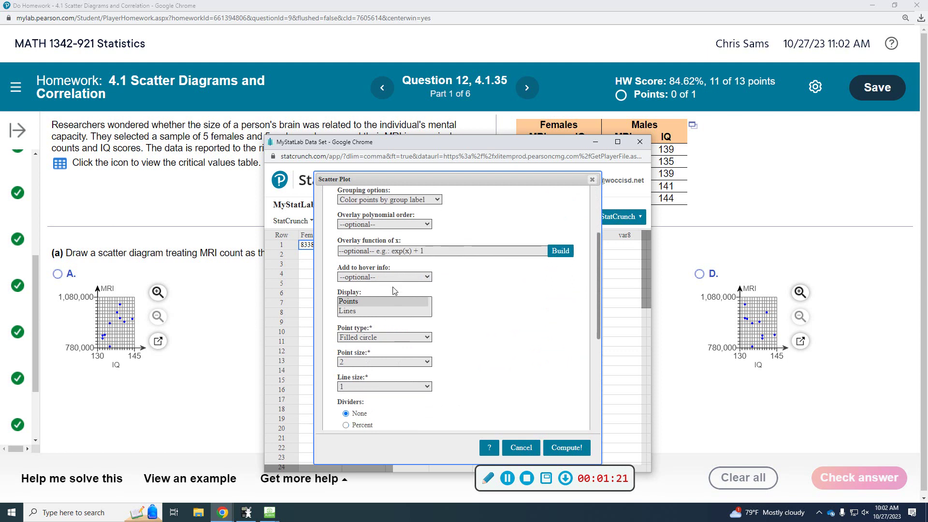
pyautogui.scroll(-3, 401, 300)
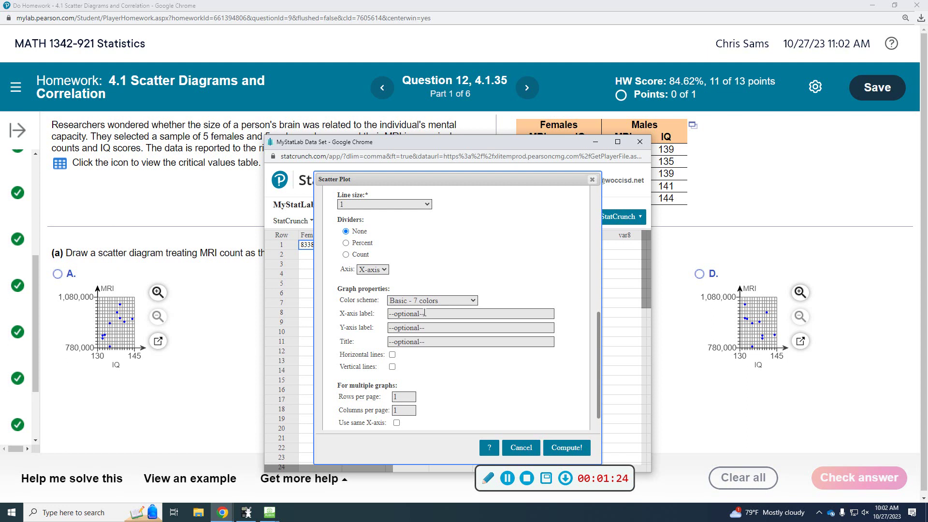
pyautogui.scroll(-1, 424, 314)
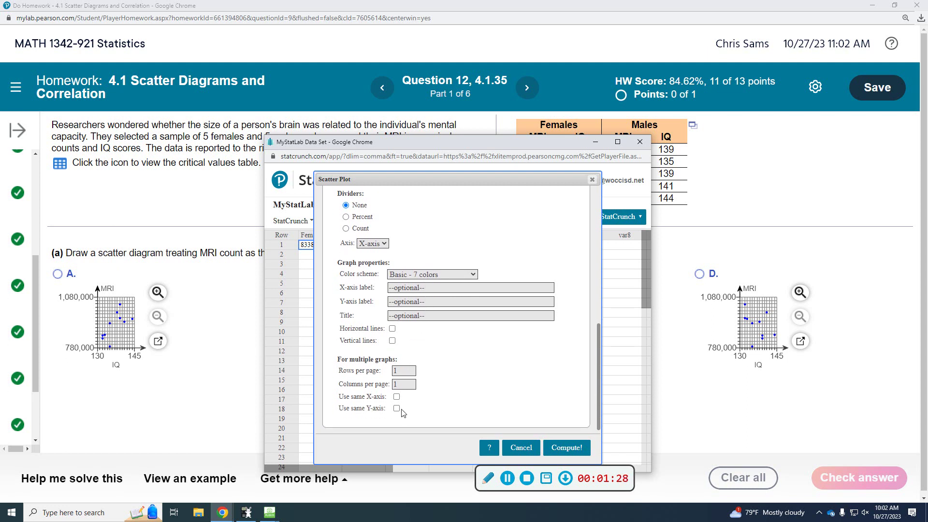
pyautogui.click(569, 448)
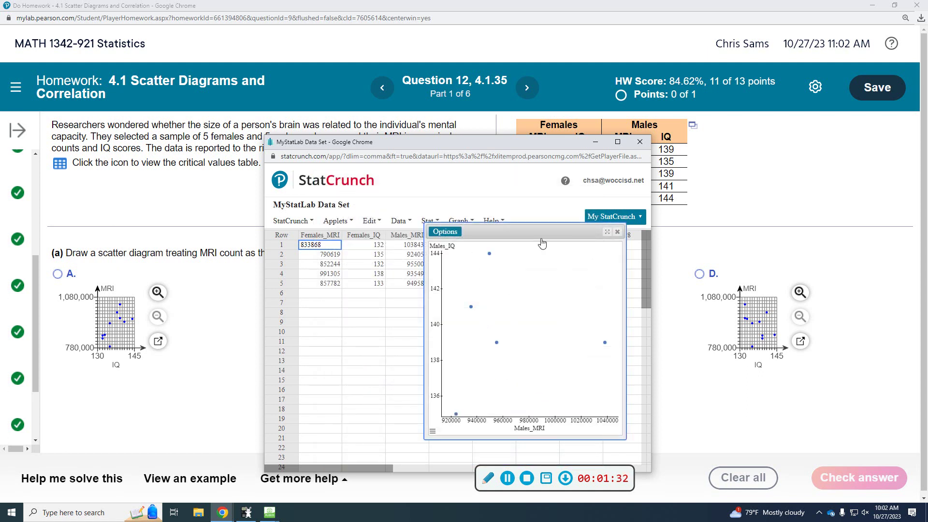
pyautogui.moveTo(557, 234); pyautogui.dragTo(541, 247)
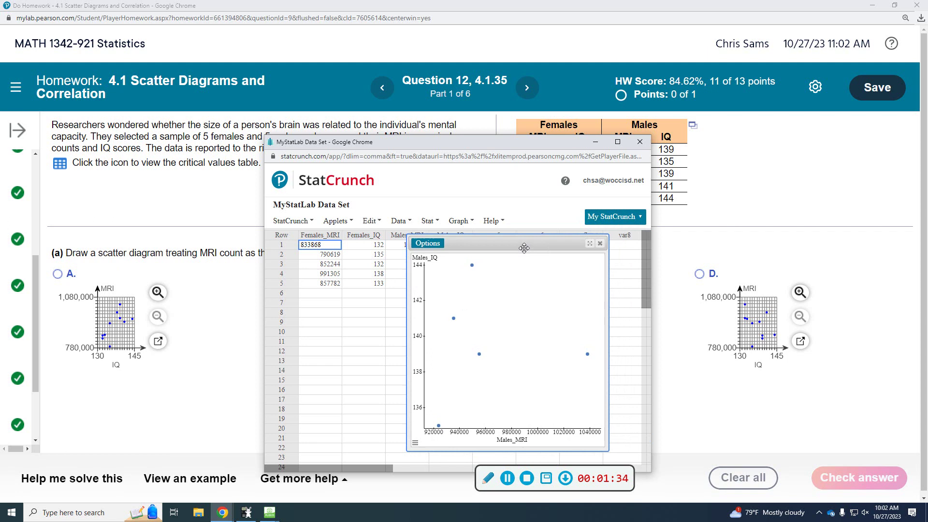
# Step: Create a second scatter plot of Females_IQ against Females_MRI
pyautogui.click(458, 221)
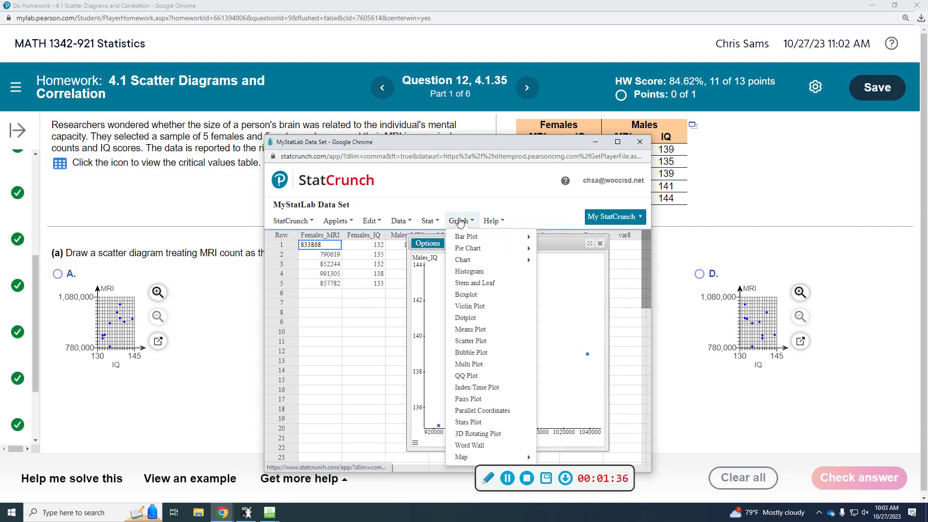
pyautogui.click(477, 341)
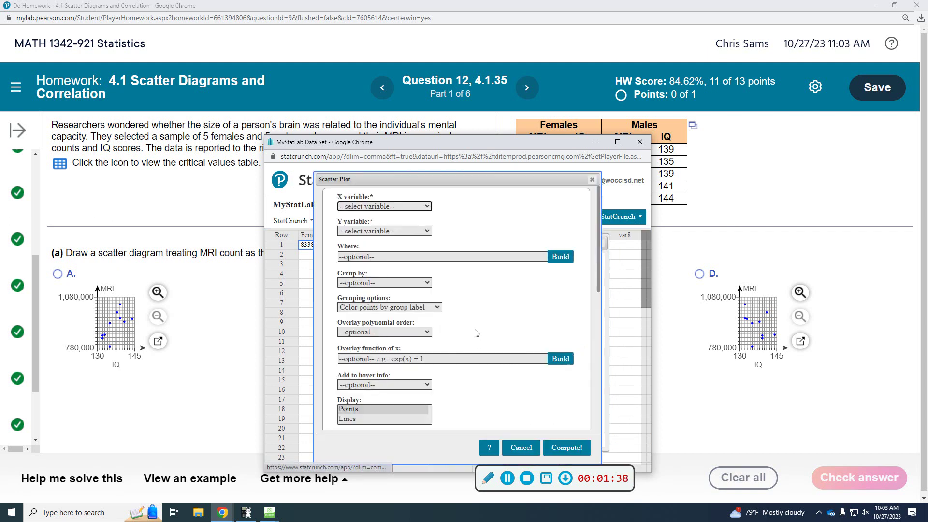
pyautogui.click(400, 206)
pyautogui.click(386, 225)
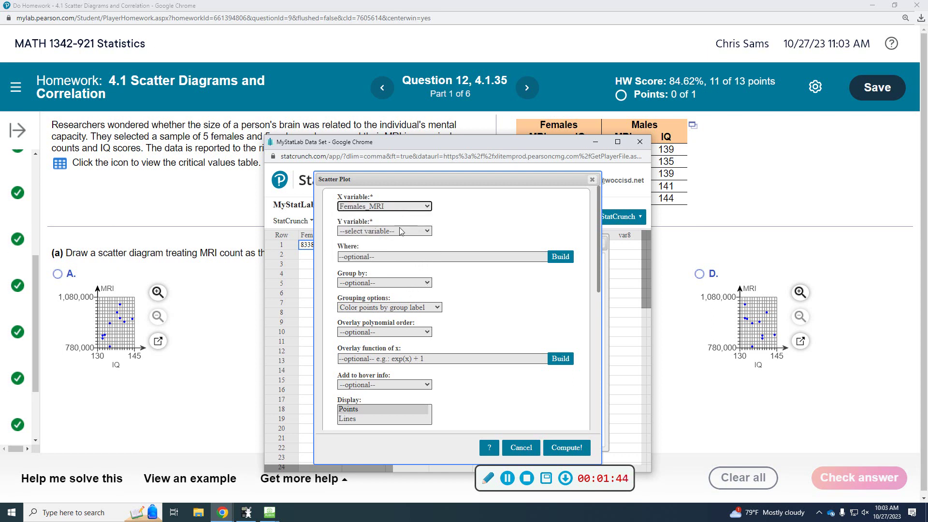
pyautogui.click(401, 231)
pyautogui.click(395, 261)
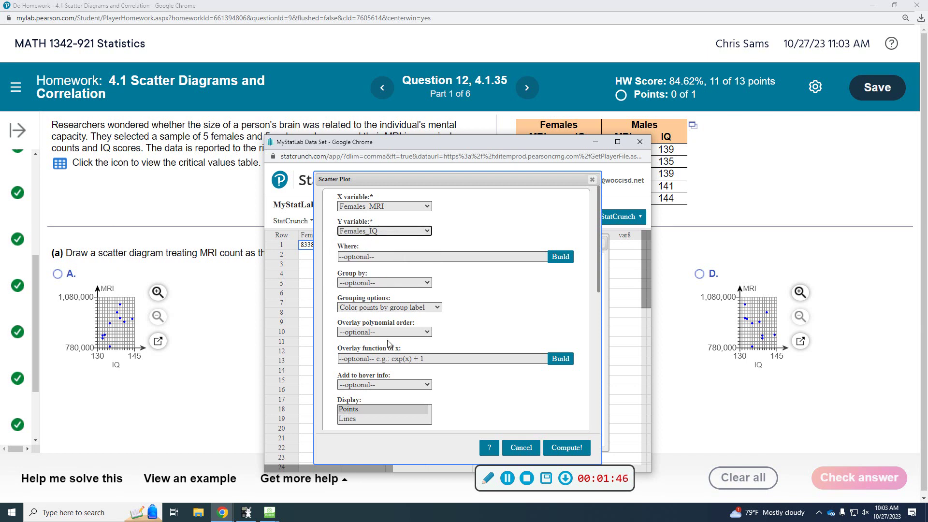
pyautogui.scroll(-5, 389, 344)
pyautogui.click(567, 448)
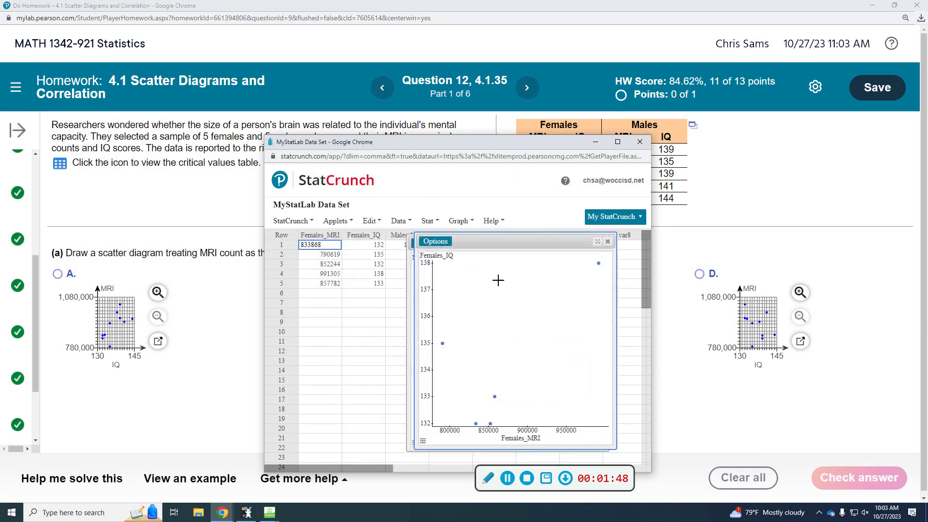
# Step: Arrange the females' and males' plots side by side in a widened StatCrunch window
pyautogui.moveTo(512, 246); pyautogui.dragTo(322, 245)
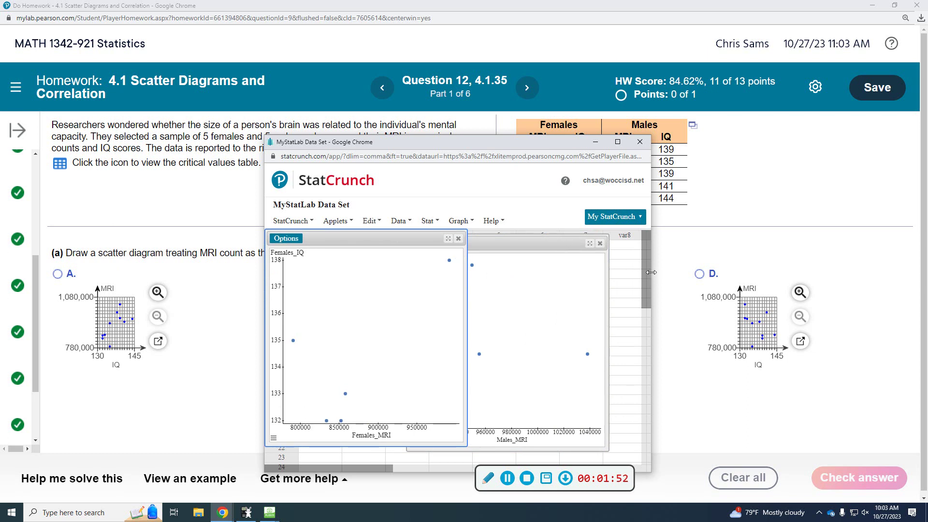
pyautogui.moveTo(652, 272); pyautogui.dragTo(822, 272)
pyautogui.moveTo(525, 246); pyautogui.dragTo(626, 237)
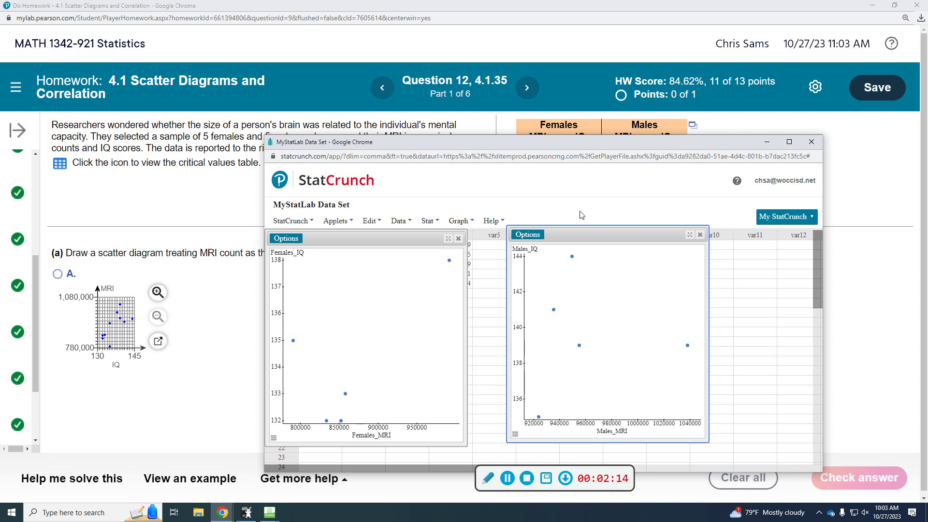
# Step: Check the data table behind StatCrunch, then minimize StatCrunch to reveal the question
pyautogui.moveTo(630, 145); pyautogui.dragTo(598, 231)
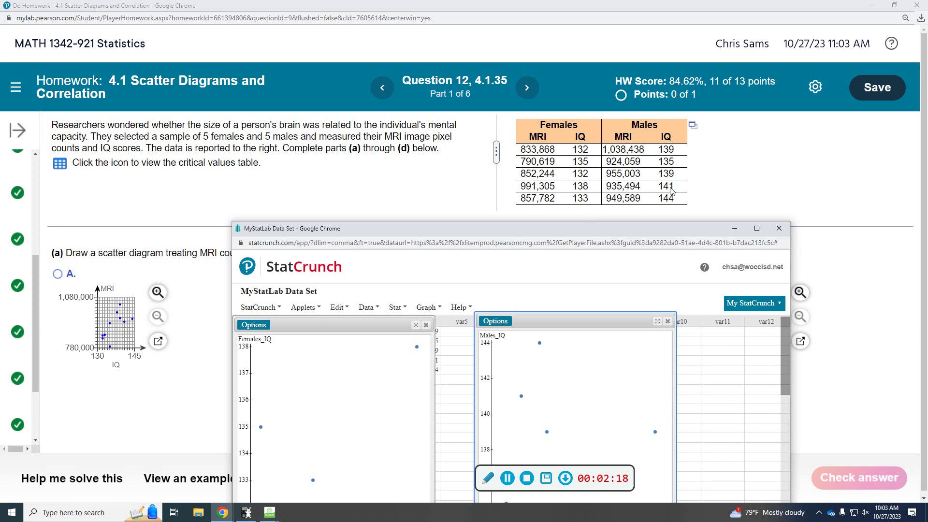
pyautogui.moveTo(648, 229); pyautogui.dragTo(656, 136)
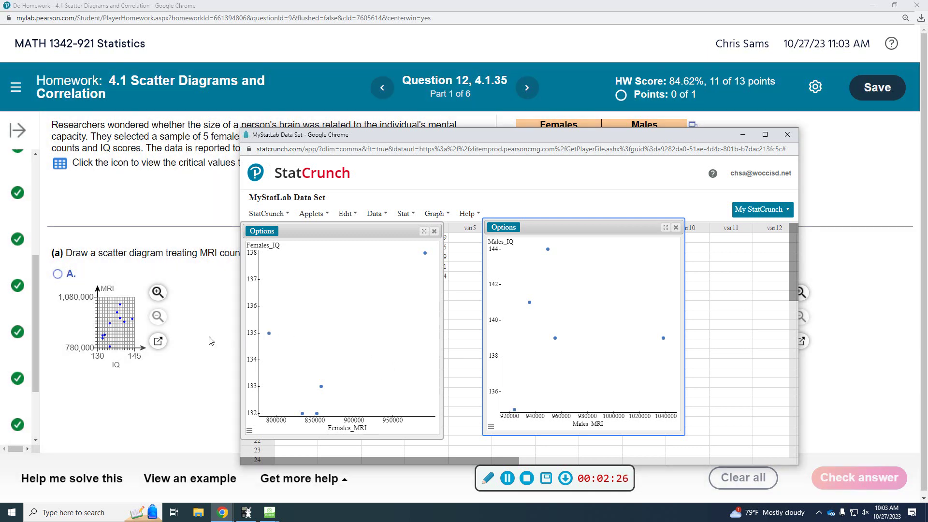
pyautogui.click(743, 135)
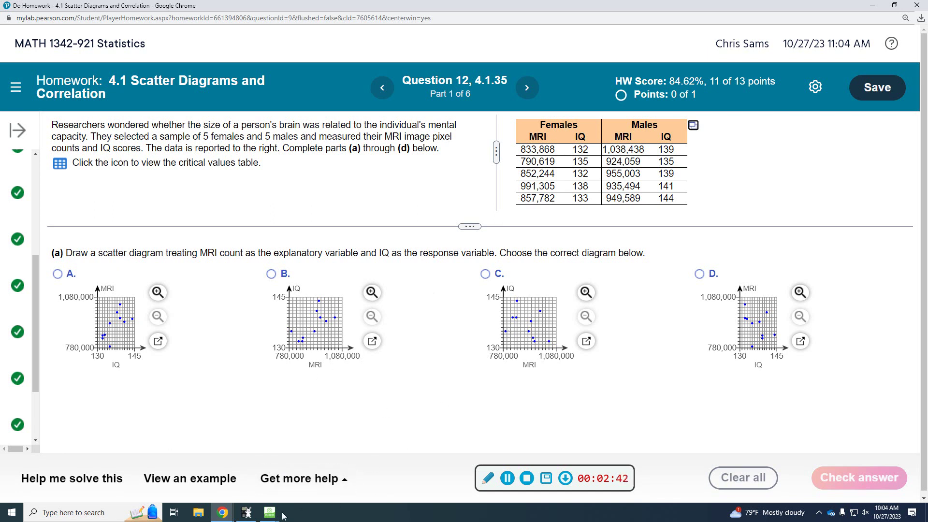
# Step: Compare the StatCrunch plots, then pick scatter diagram B for part (a) and check it
pyautogui.moveTo(223, 512)
pyautogui.click(314, 472)
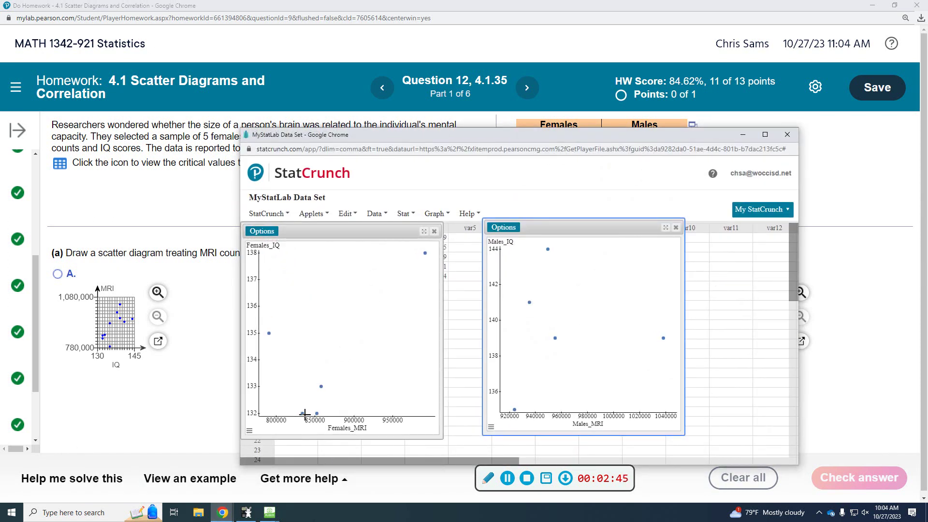
pyautogui.click(751, 137)
pyautogui.click(276, 276)
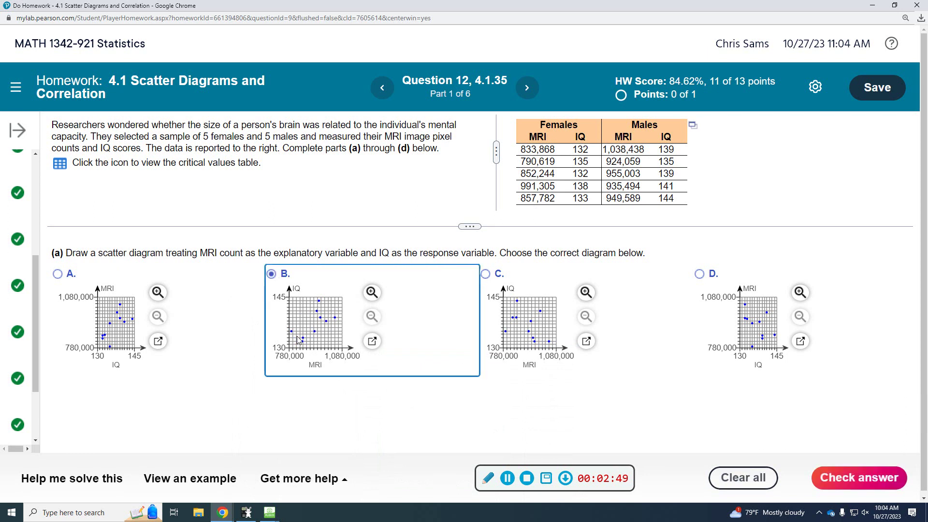
pyautogui.click(850, 478)
pyautogui.click(454, 308)
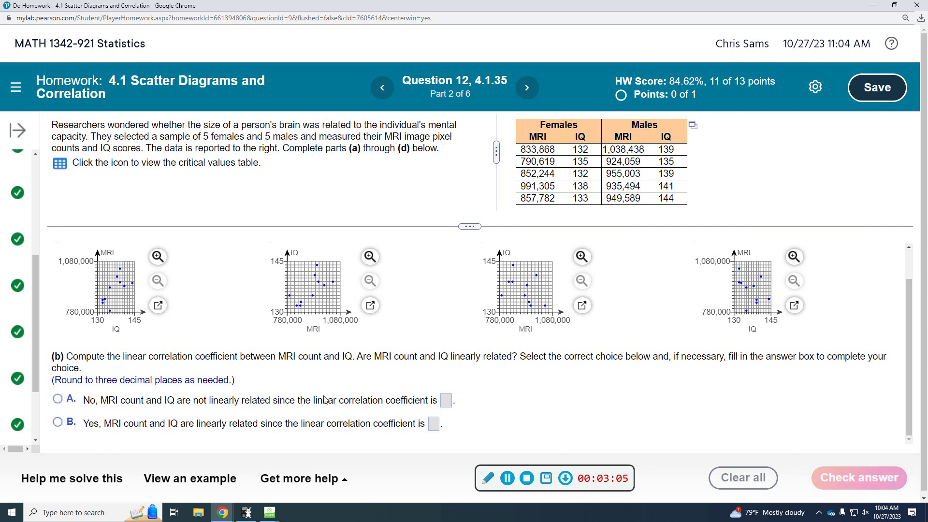
# Step: Export the MRI and IQ data table to Excel and open the workbook
pyautogui.click(693, 125)
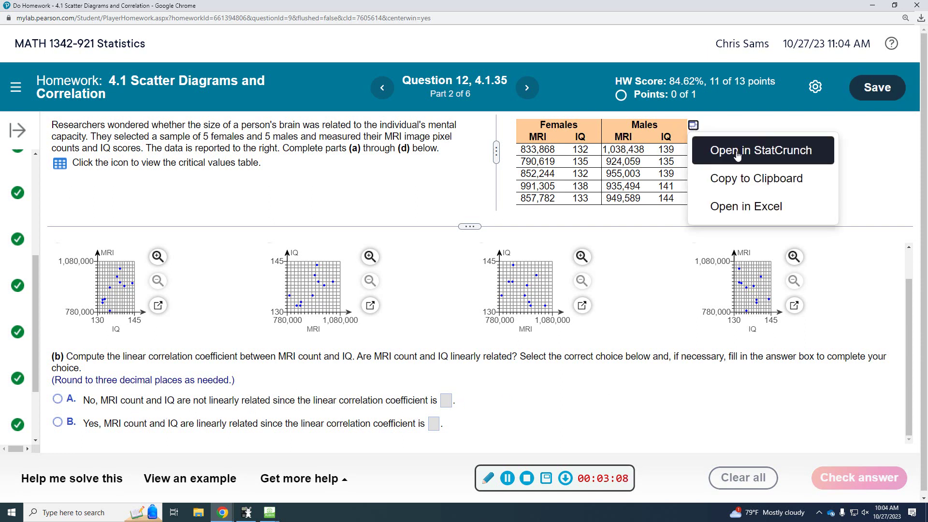
pyautogui.click(768, 204)
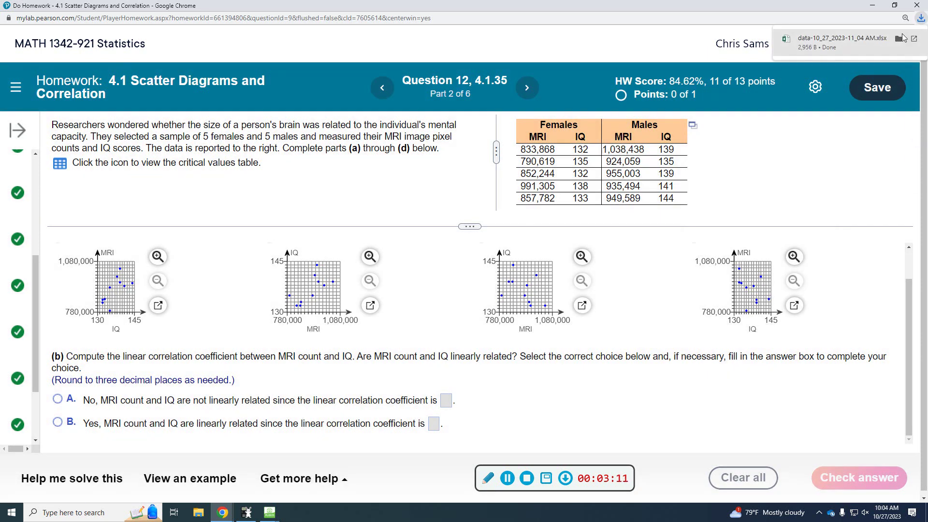
pyautogui.click(862, 42)
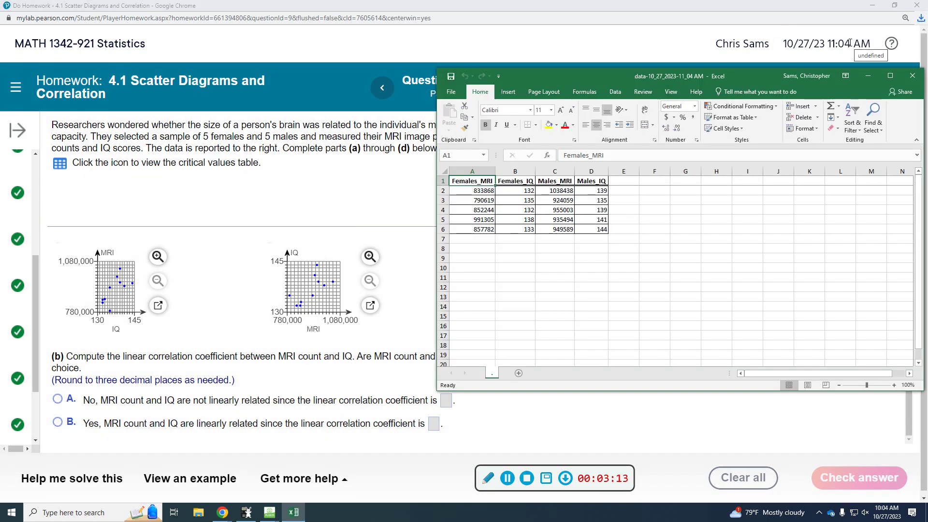
# Step: Move the Males_MRI and Males_IQ values to A7 under the female data and delete the leftover header row
pyautogui.click(560, 182)
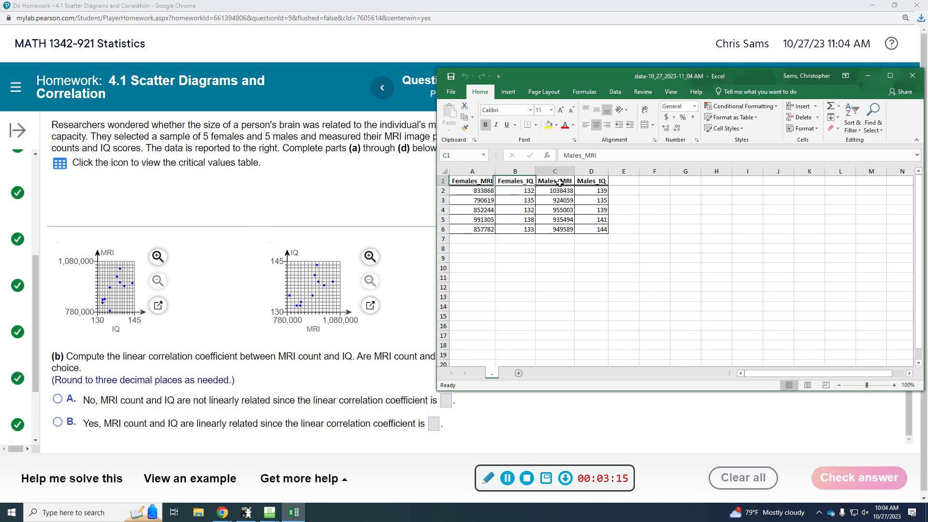
pyautogui.moveTo(560, 183); pyautogui.dragTo(600, 222)
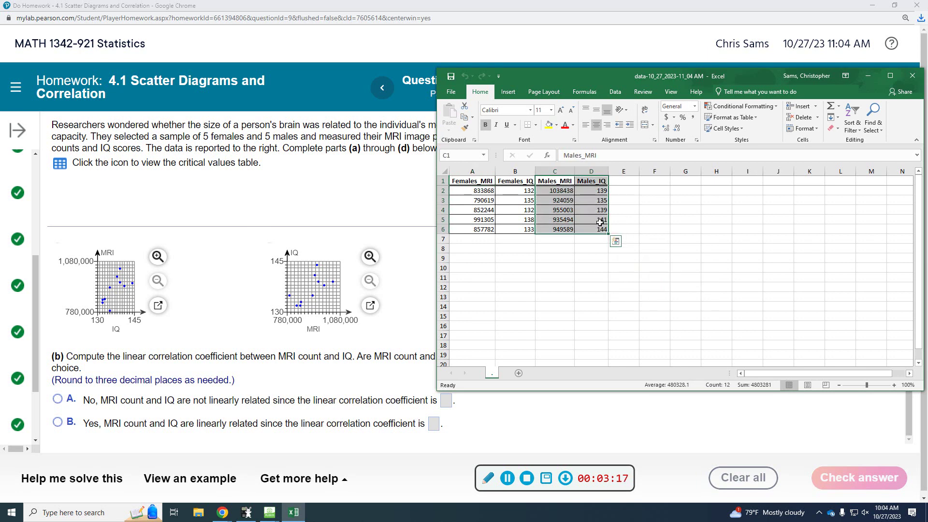
pyautogui.hotkey('ctrl', 'c')
pyautogui.click(471, 239)
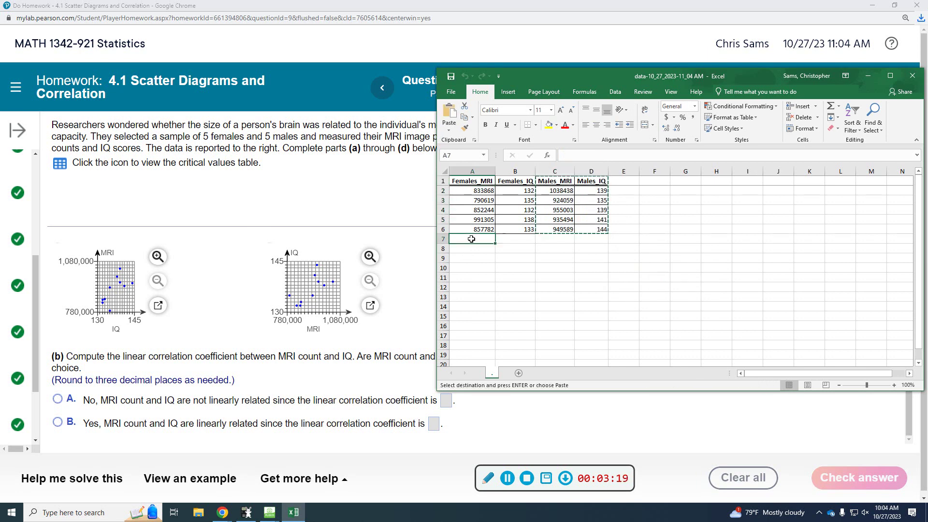
pyautogui.hotkey('ctrl', 'v')
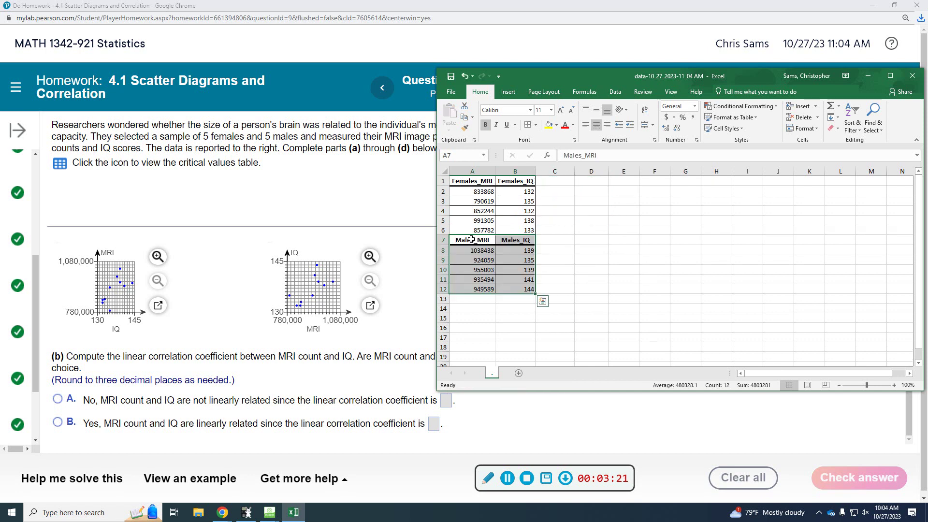
pyautogui.click(443, 240)
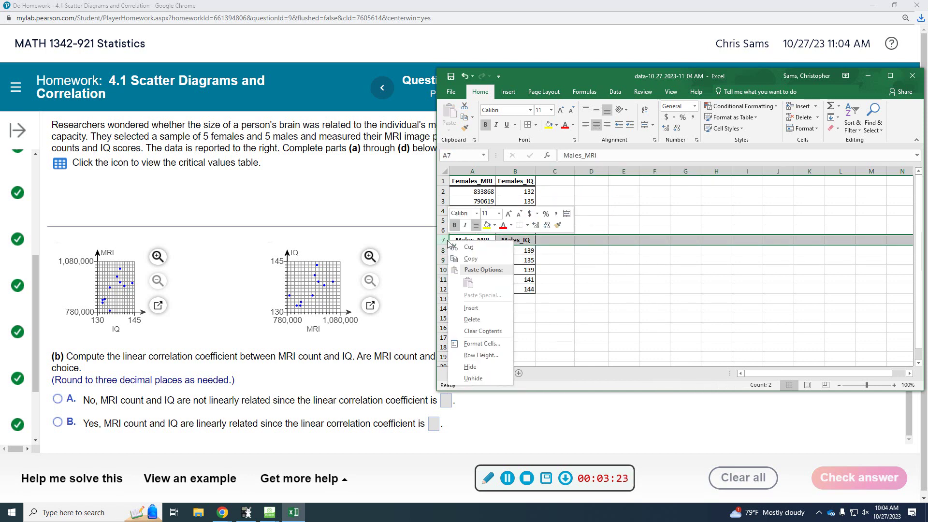
pyautogui.rightClick(446, 240)
pyautogui.click(471, 319)
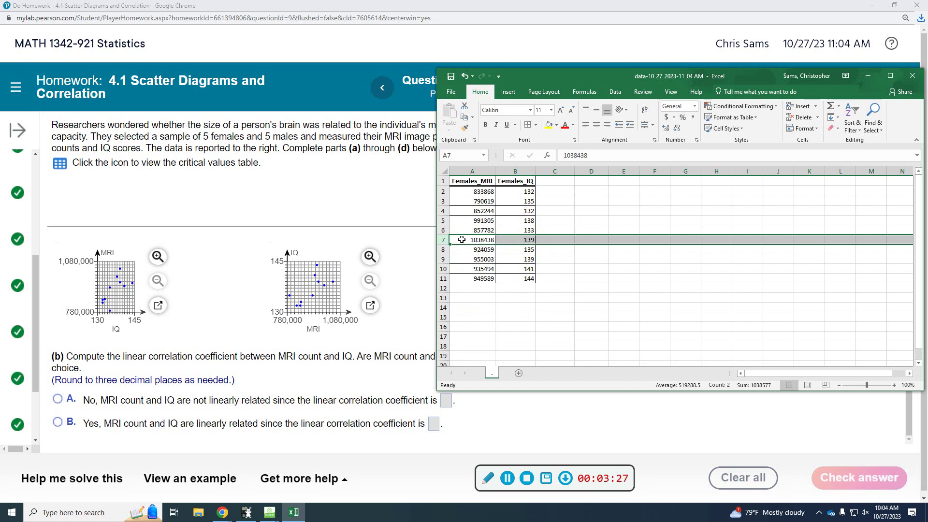
pyautogui.click(590, 191)
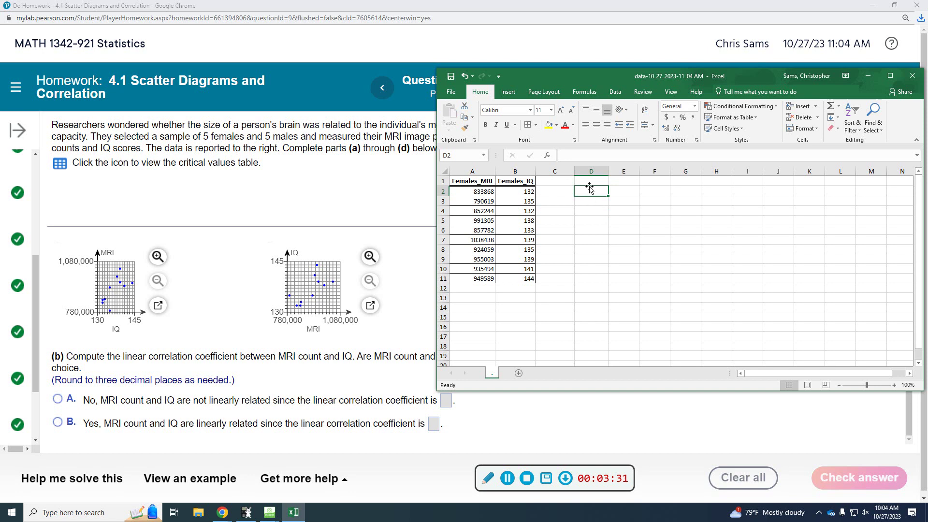
# Step: Compute CORREL of A2:A11 and B2:B11 in D2, giving 0.6763346, then return to the homework
pyautogui.click(584, 92)
pyautogui.click(598, 128)
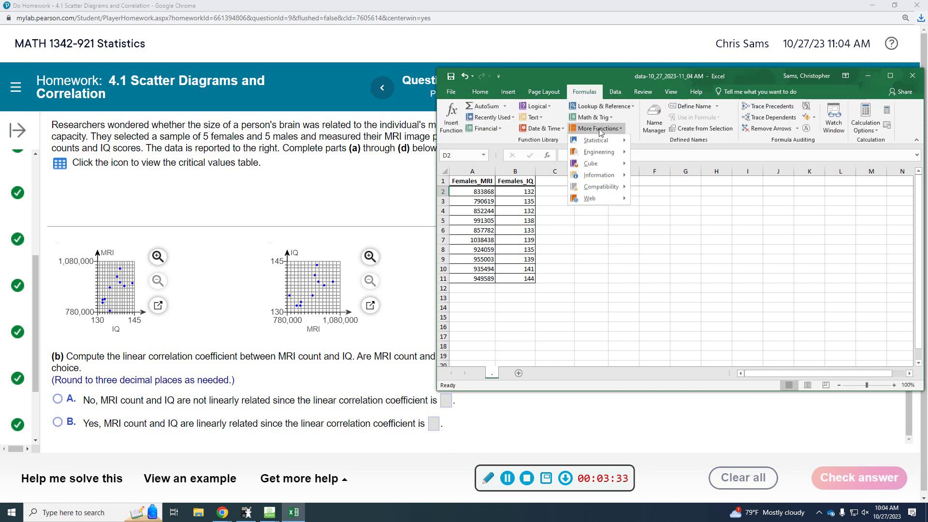
pyautogui.moveTo(600, 140)
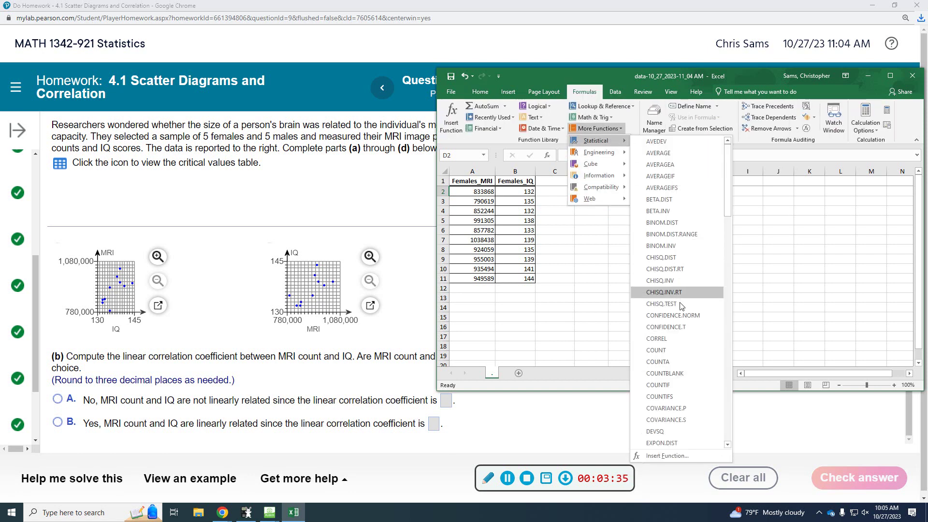
pyautogui.click(676, 339)
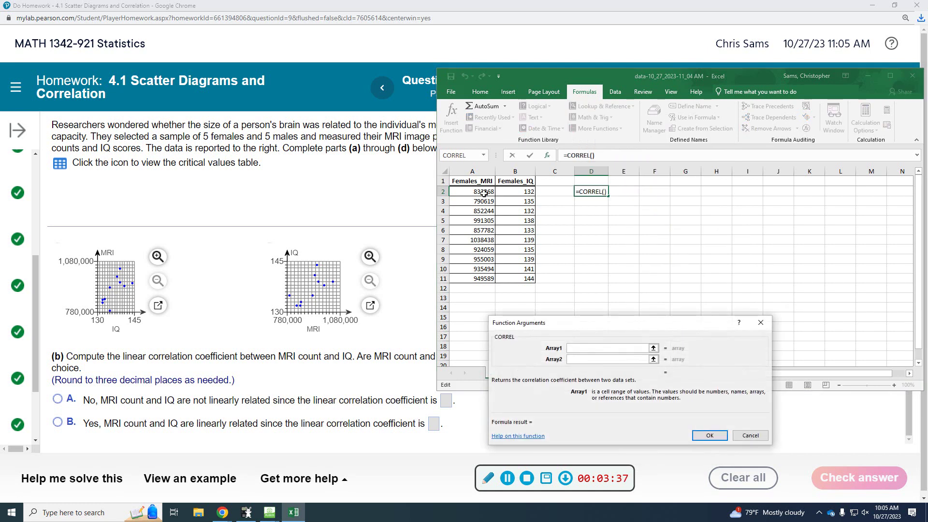
pyautogui.moveTo(484, 191); pyautogui.dragTo(483, 279)
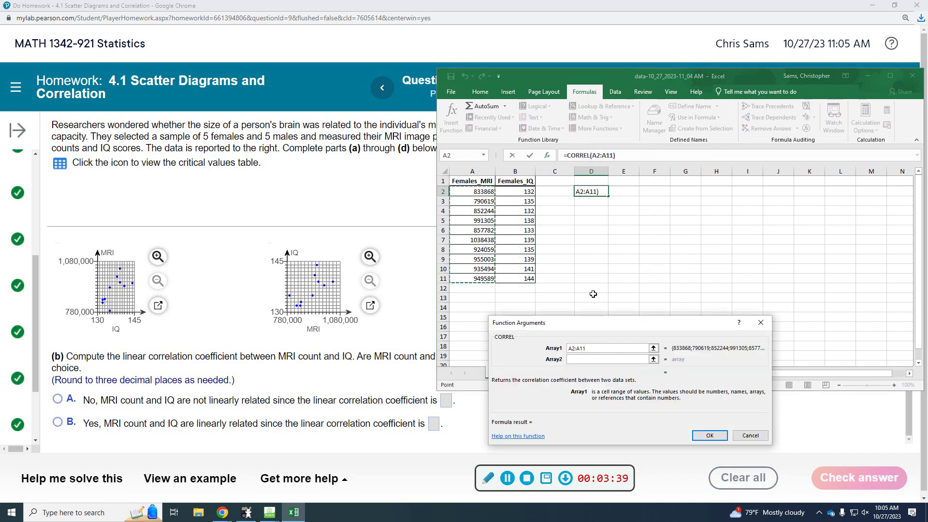
pyautogui.press('Tab')
pyautogui.moveTo(521, 192); pyautogui.dragTo(523, 279)
pyautogui.click(710, 436)
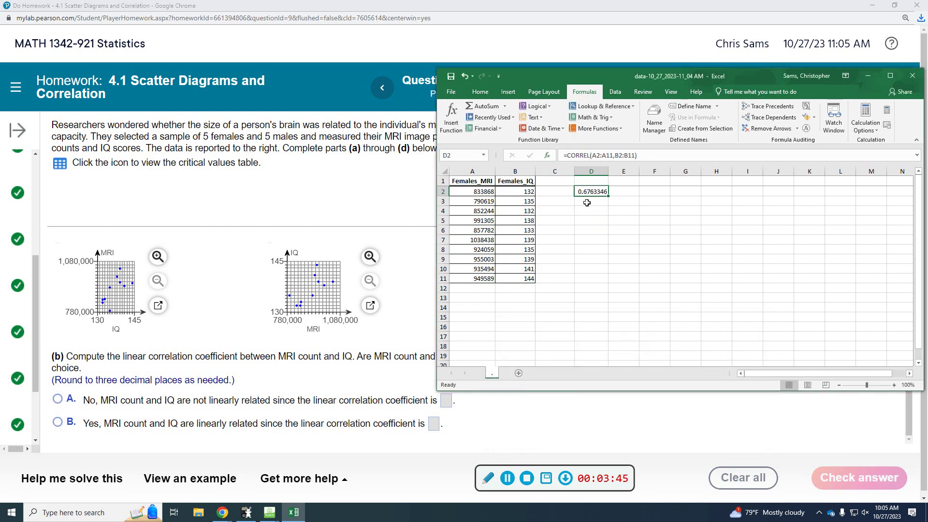
pyautogui.click(252, 300)
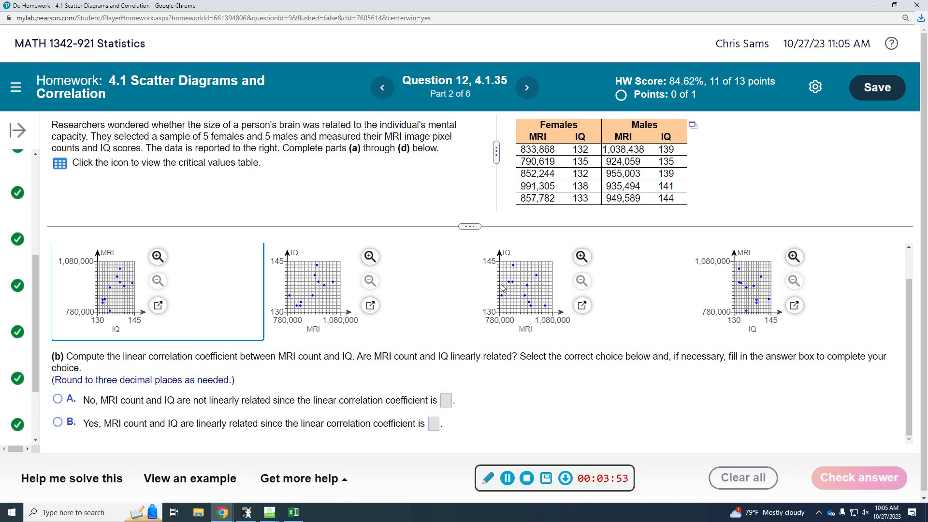
# Step: Reopen the correlation critical-values table and position it to read 0.632 for n = 10
pyautogui.click(67, 166)
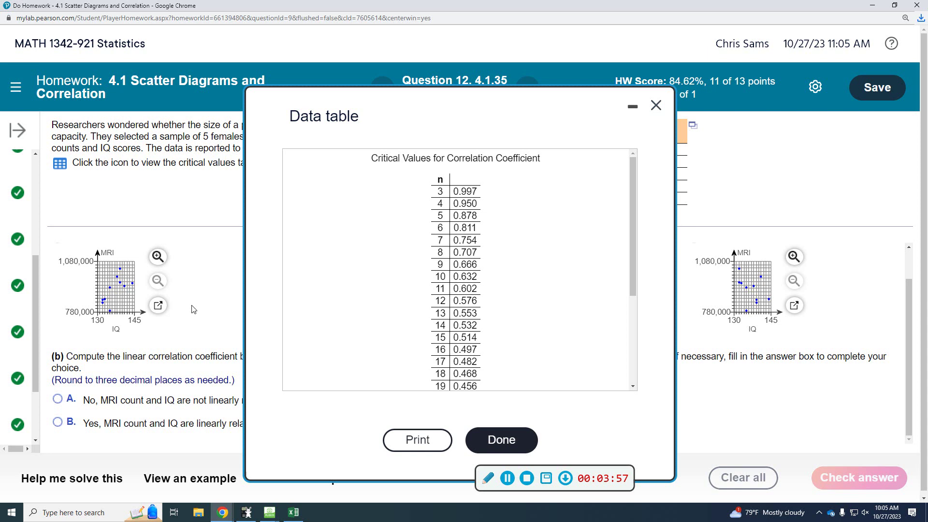
pyautogui.click(141, 380)
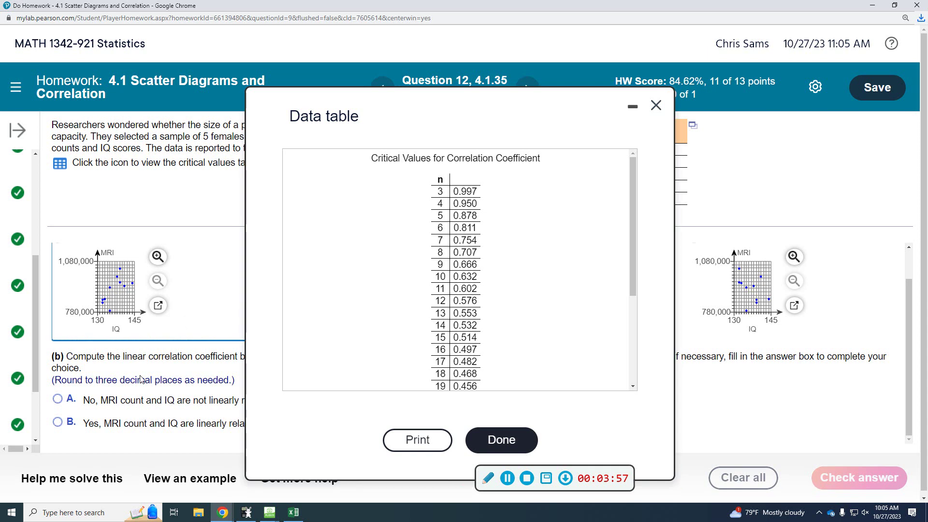
pyautogui.click(483, 439)
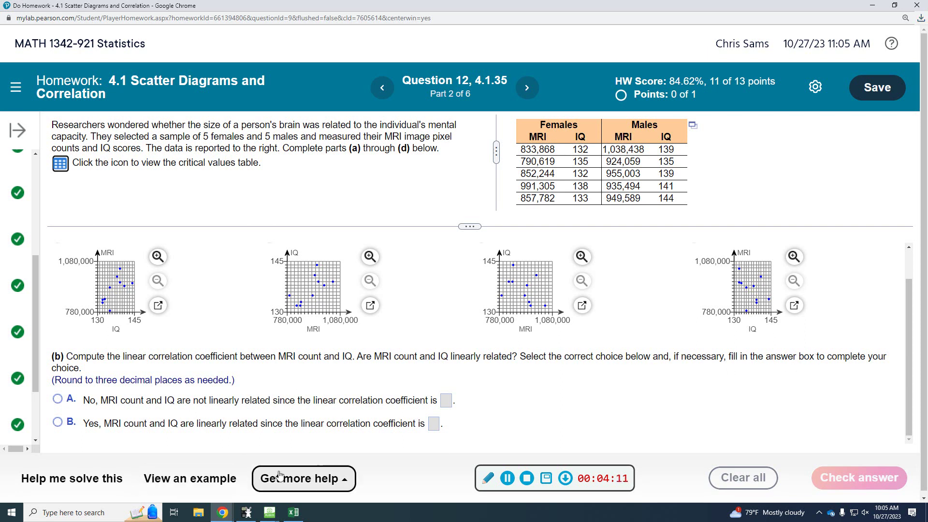
pyautogui.click(63, 167)
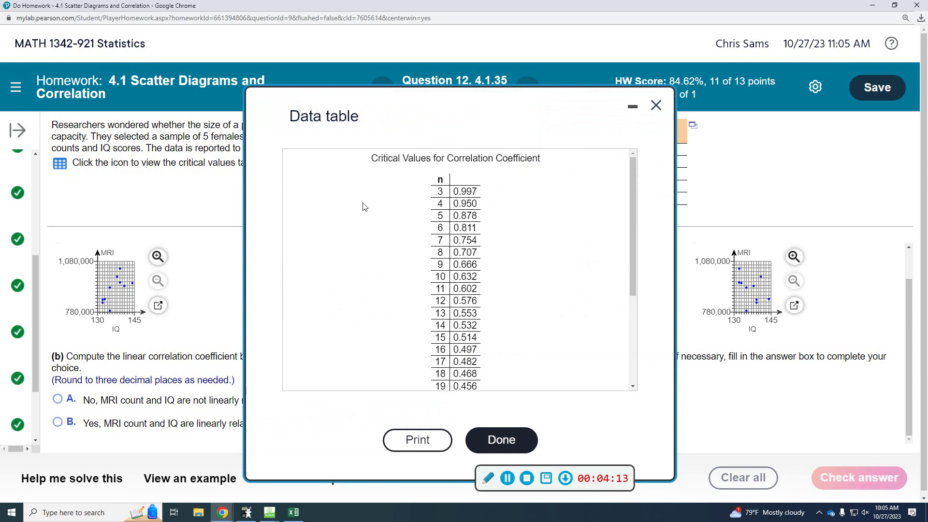
pyautogui.moveTo(505, 127); pyautogui.dragTo(476, 54)
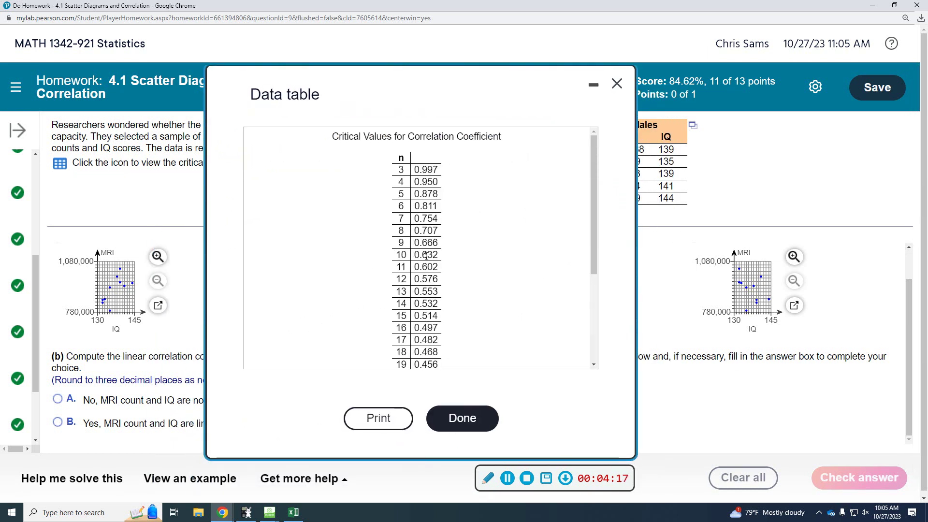
# Step: Enter the critical value .632 in Excel cell D3
pyautogui.click(615, 85)
pyautogui.hotkey('alt', 'Tab')
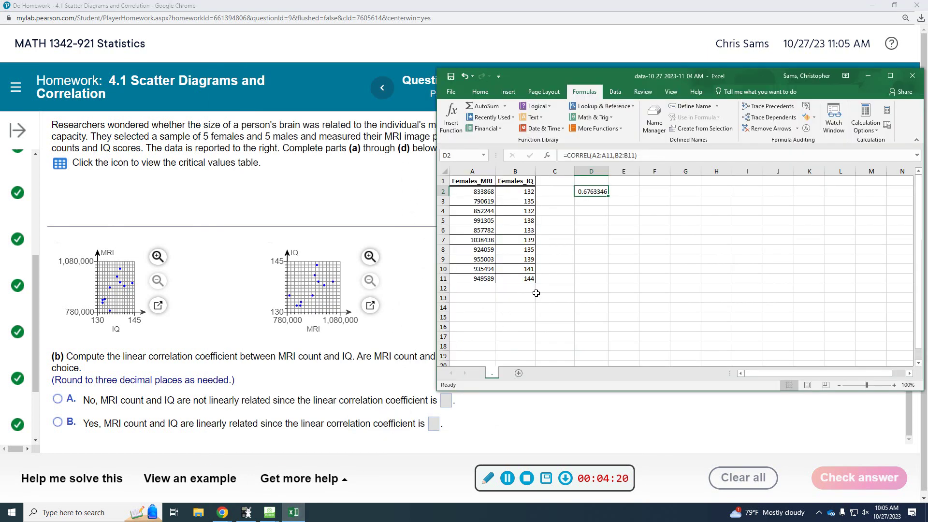
pyautogui.click(592, 202)
pyautogui.write('.')
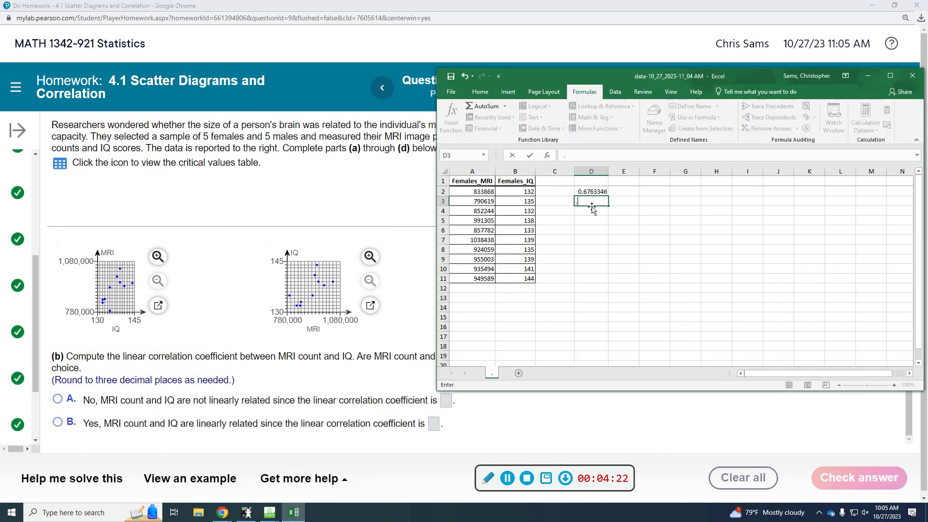
pyautogui.write('632')
pyautogui.press('Return')
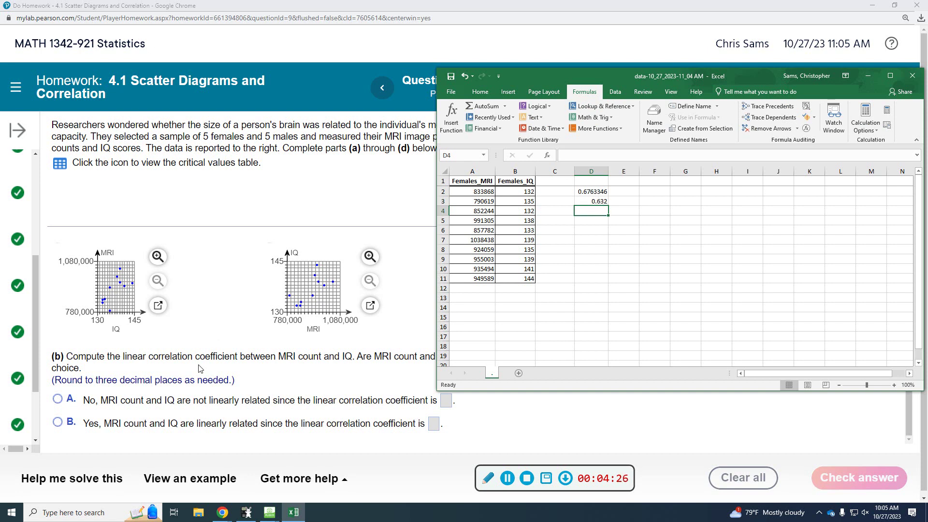
# Step: Answer part (b) with 'Yes, linearly related' and coefficient .676, then check it
pyautogui.click(64, 425)
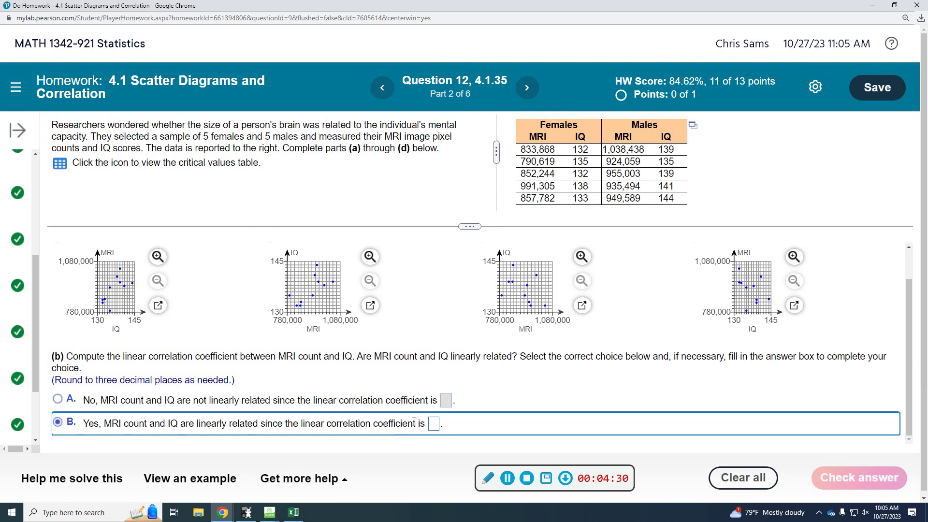
pyautogui.click(434, 423)
pyautogui.click(293, 513)
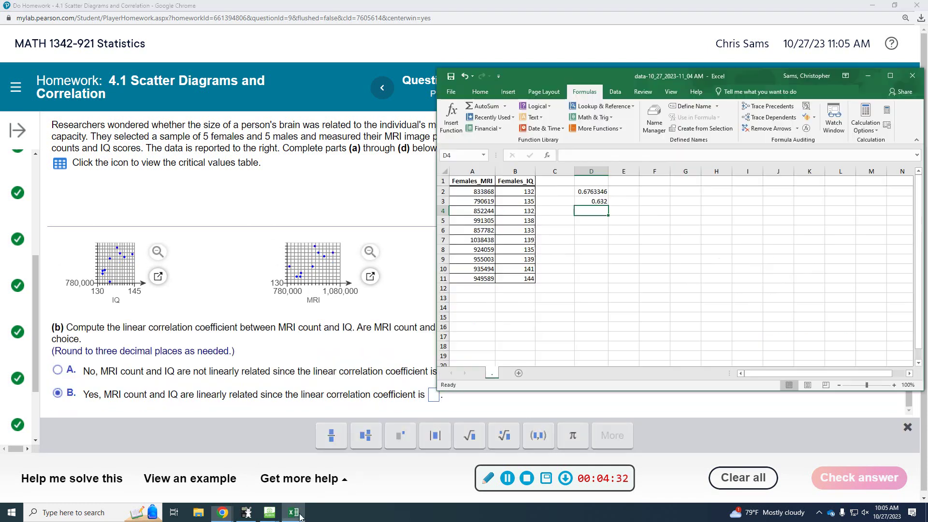
pyautogui.click(294, 513)
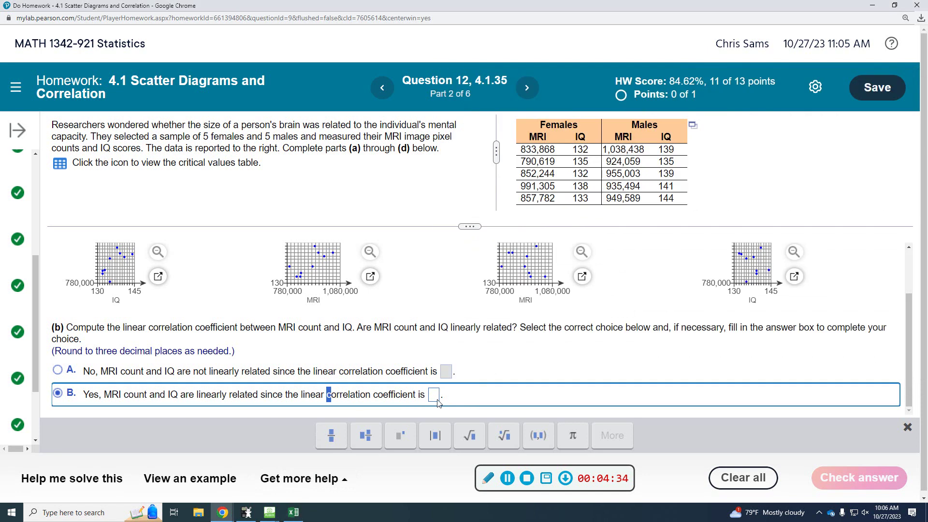
pyautogui.click(434, 396)
pyautogui.write('.676')
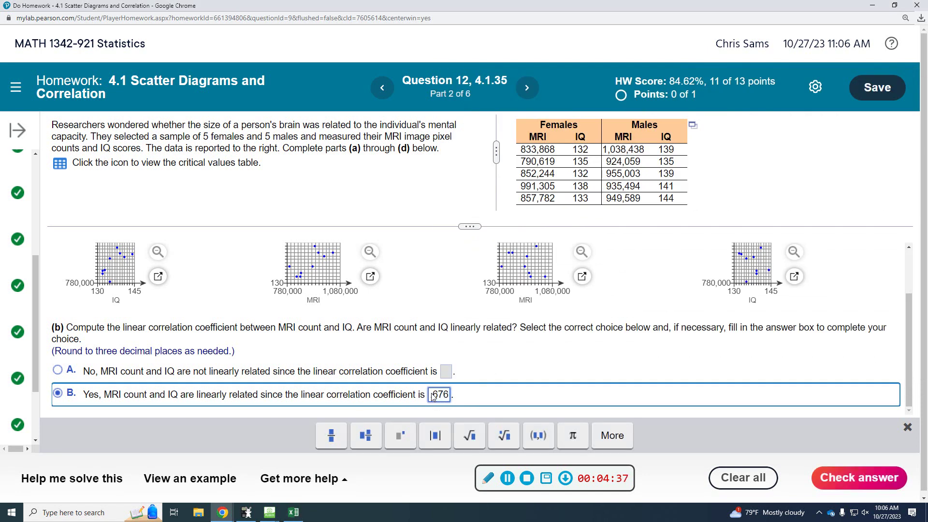
pyautogui.press('Return')
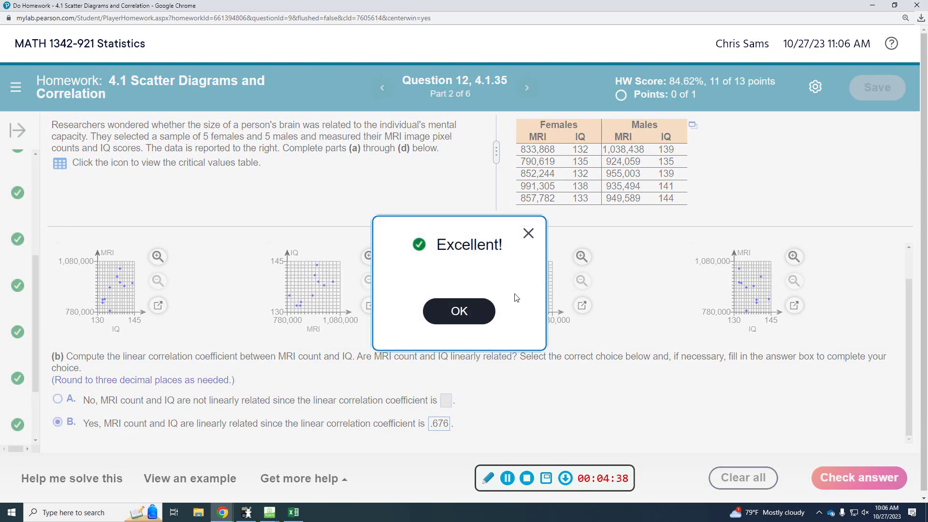
pyautogui.click(488, 313)
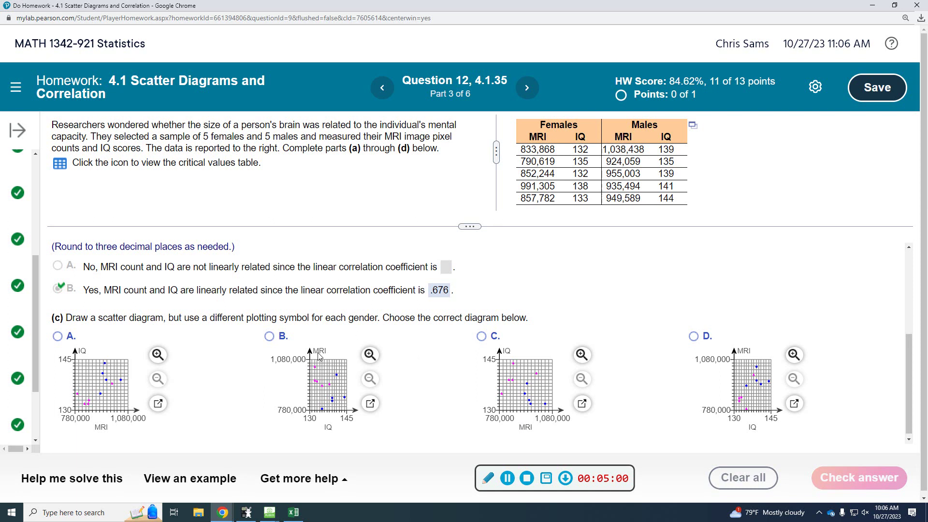
# Step: Choose scatter diagram A for part (c) after comparing with the StatCrunch plots, and get it marked correct
pyautogui.click(58, 336)
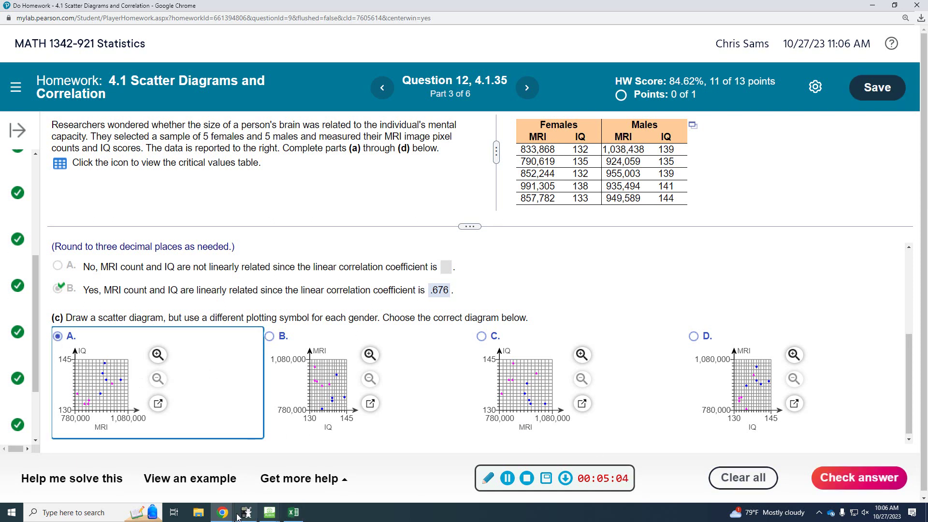
pyautogui.moveTo(223, 512)
pyautogui.click(328, 464)
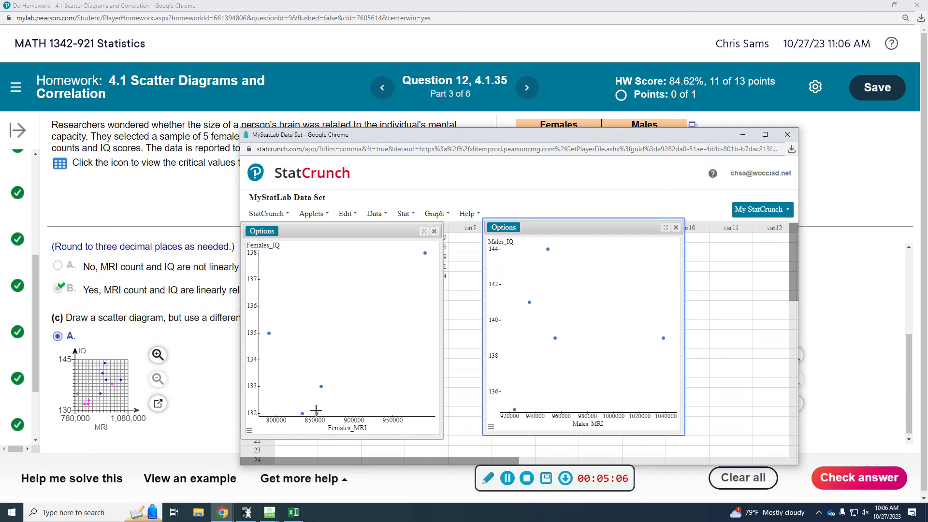
pyautogui.click(192, 437)
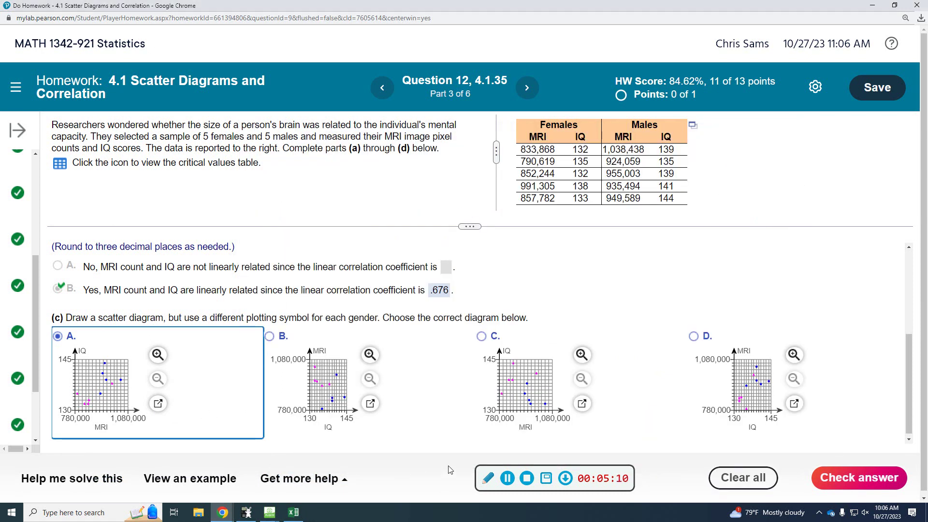
pyautogui.click(859, 478)
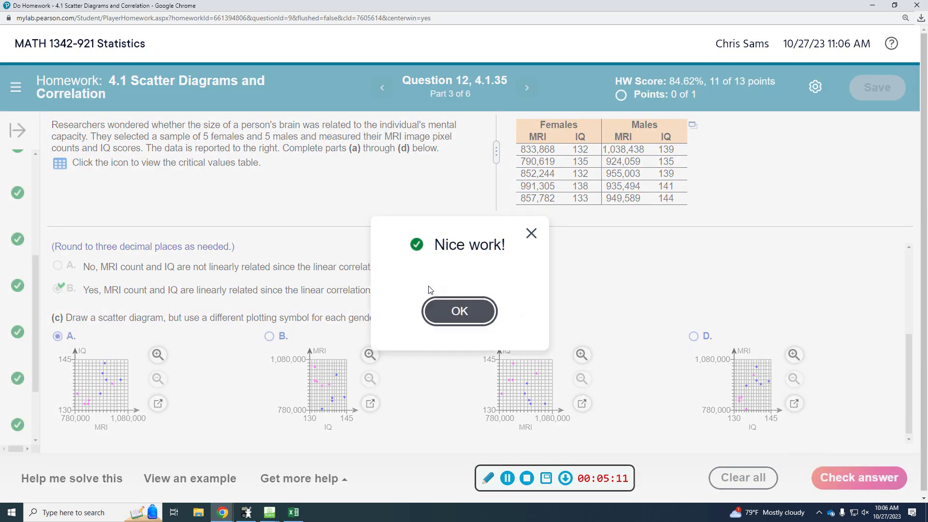
pyautogui.click(457, 315)
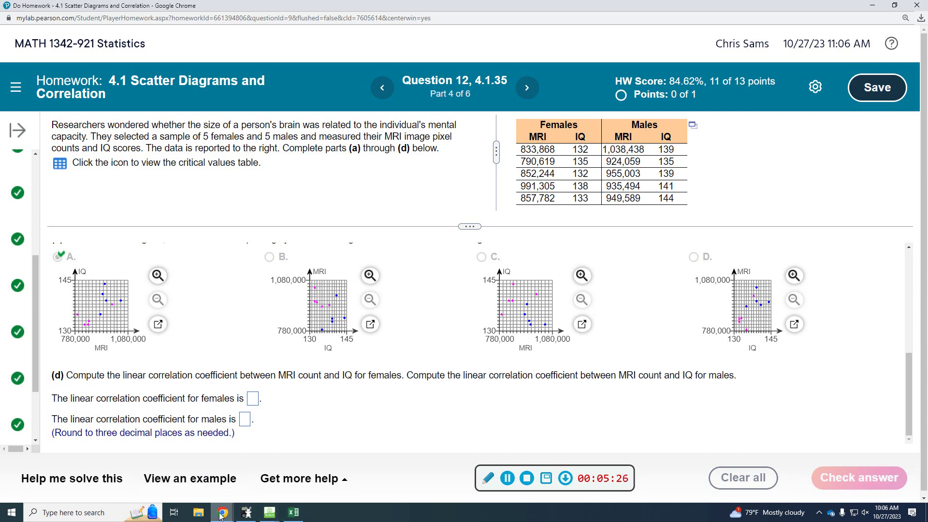
# Step: Label cell D4 'F/r' and cell D5 'M/r' in the MRI/IQ spreadsheet
pyautogui.click(293, 512)
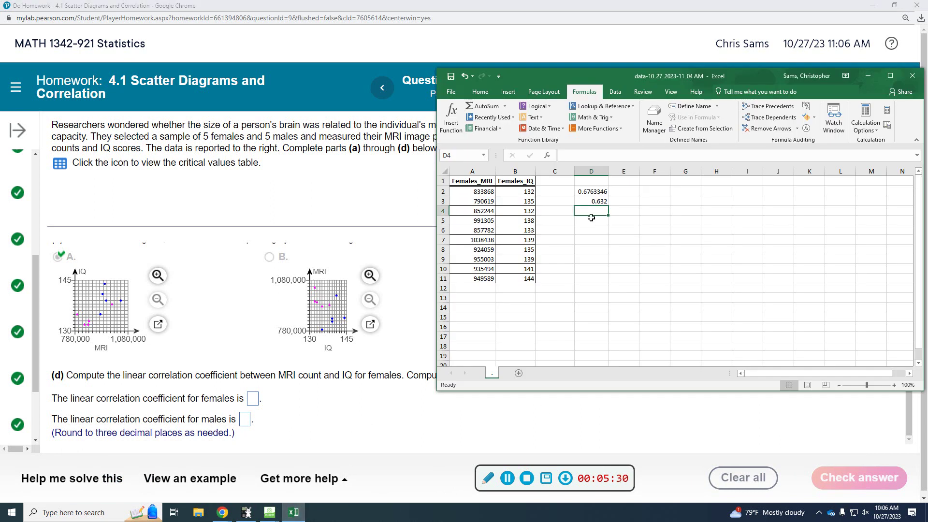
pyautogui.write('F')
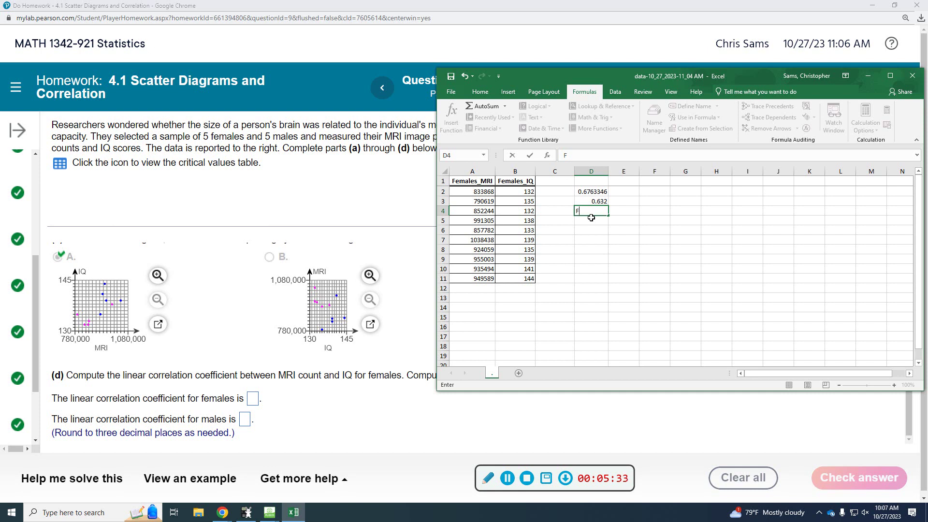
pyautogui.write('/r')
pyautogui.press('Return')
pyautogui.write('M')
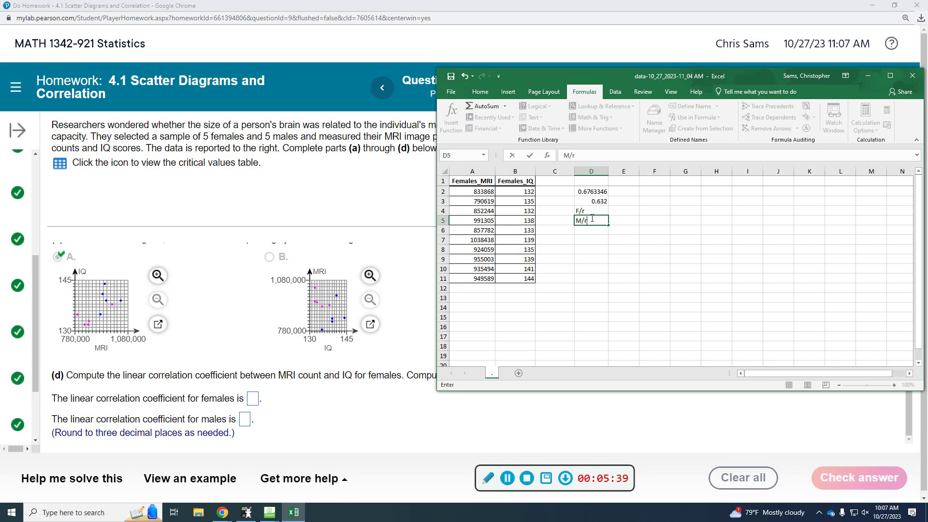
pyautogui.write('/r')
pyautogui.click(591, 212)
# Step: Compute the female correlation in E4 with CORREL(A2:A6,B2:B6), giving 0.684923
pyautogui.click(622, 209)
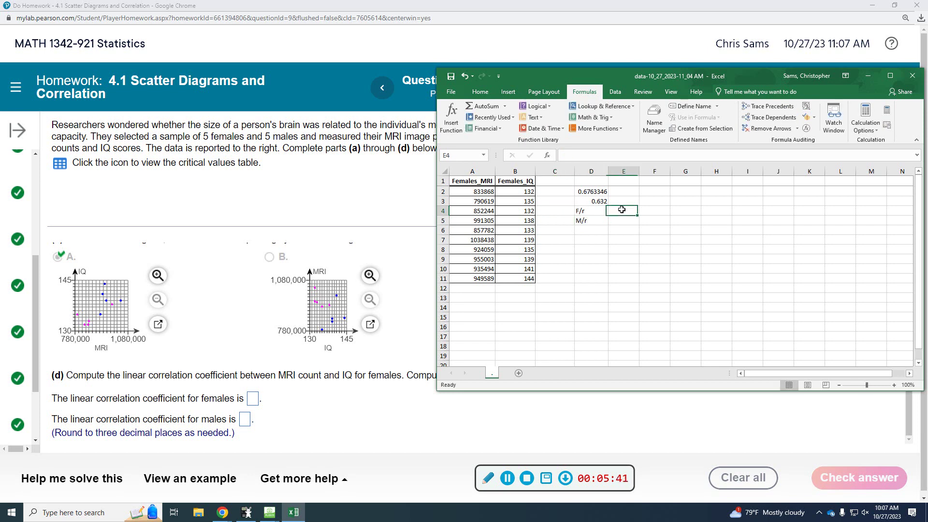
pyautogui.click(600, 129)
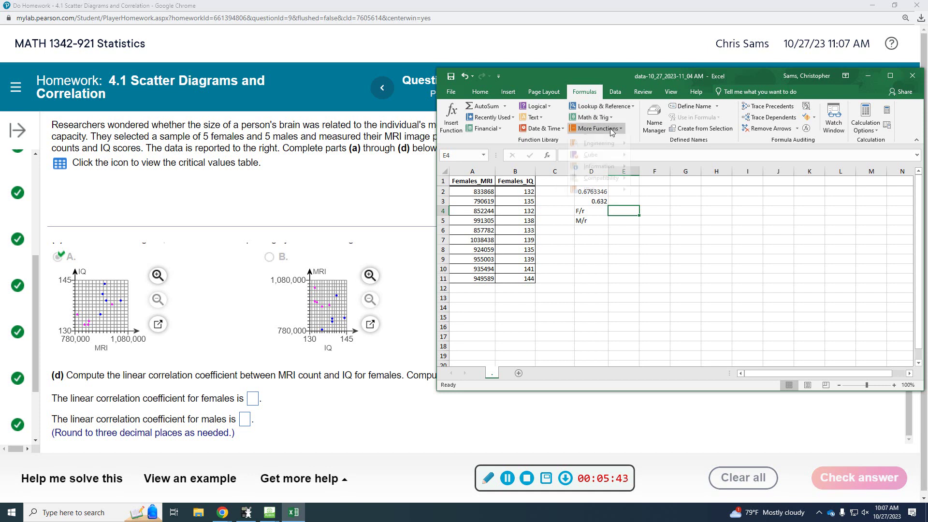
pyautogui.moveTo(611, 142)
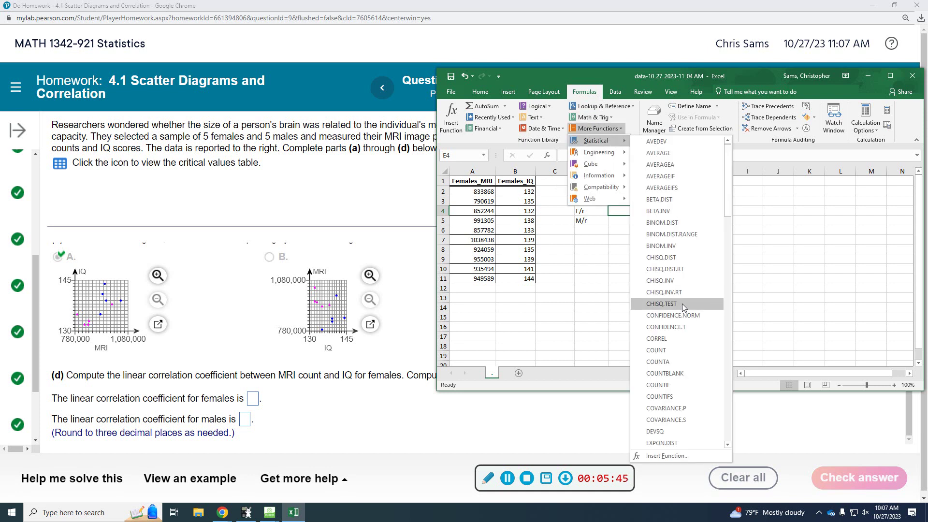
pyautogui.click(680, 338)
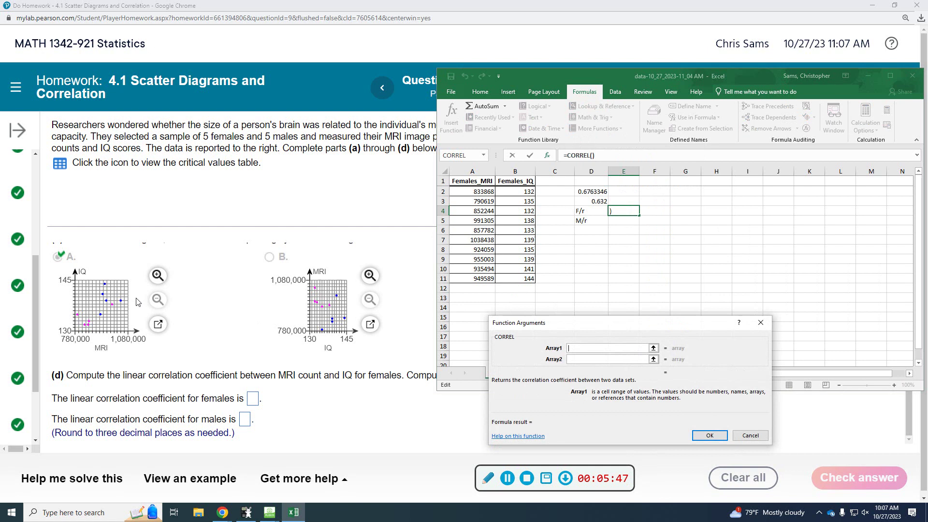
pyautogui.moveTo(485, 194); pyautogui.dragTo(488, 231)
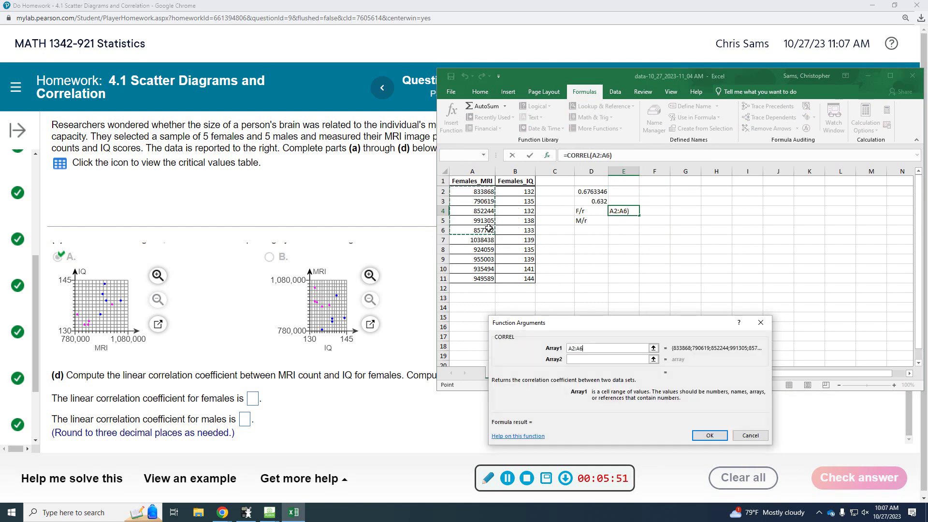
pyautogui.click(599, 359)
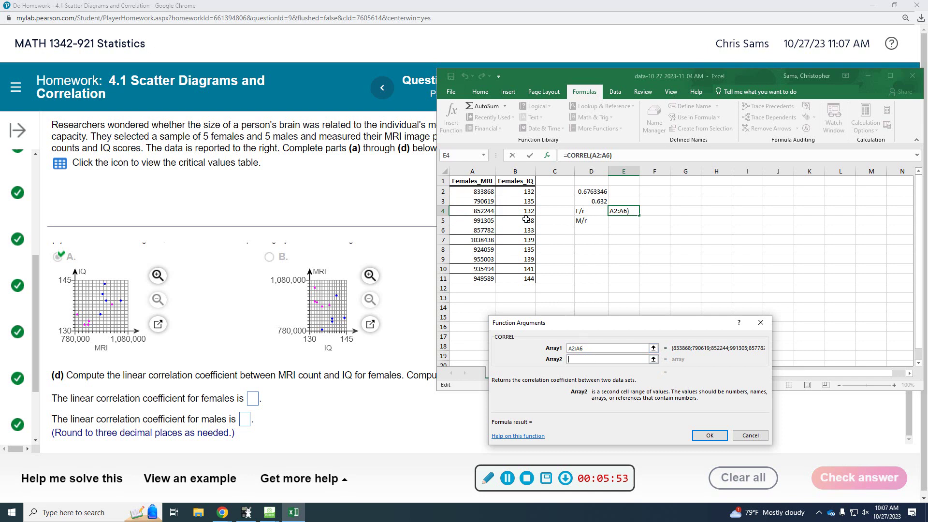
pyautogui.moveTo(515, 192); pyautogui.dragTo(516, 231)
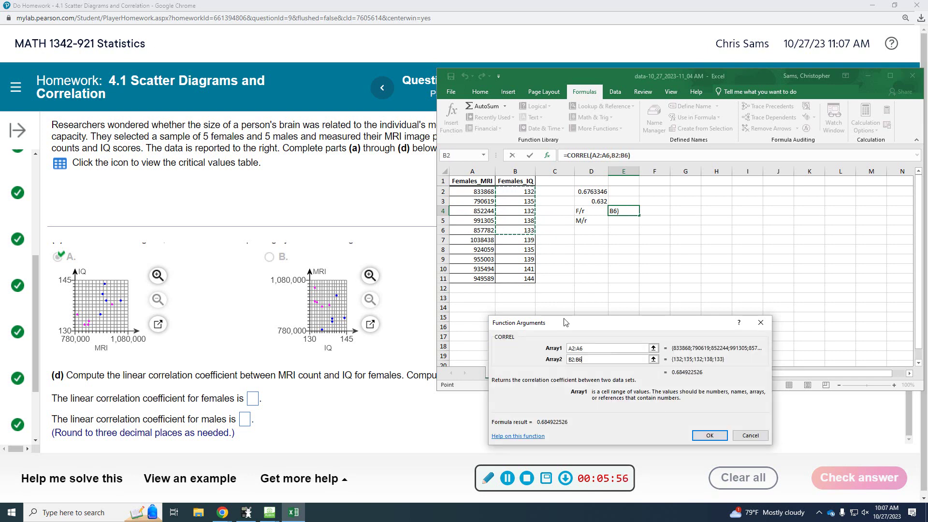
pyautogui.click(710, 436)
pyautogui.click(663, 221)
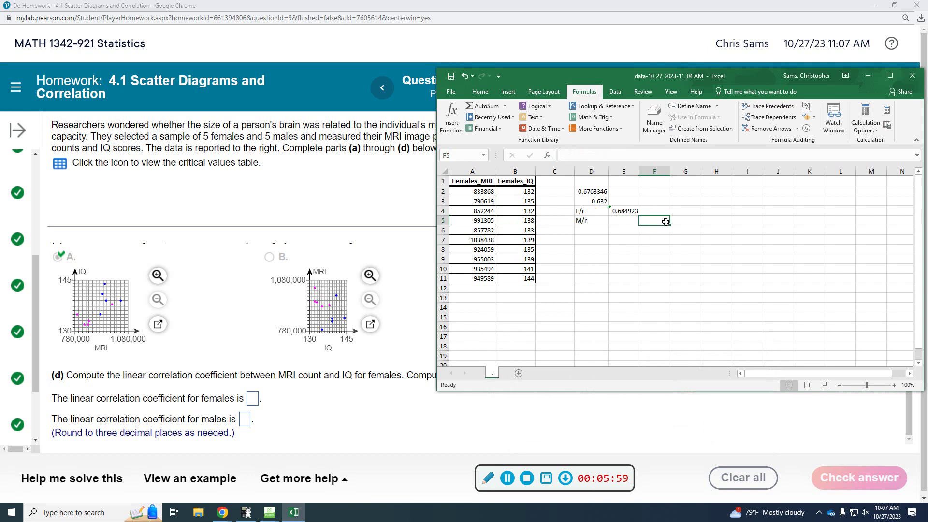
# Step: Compute the male correlation in E5 with CORREL(A7:A11,B7:B11), giving 0.069232
pyautogui.click(593, 209)
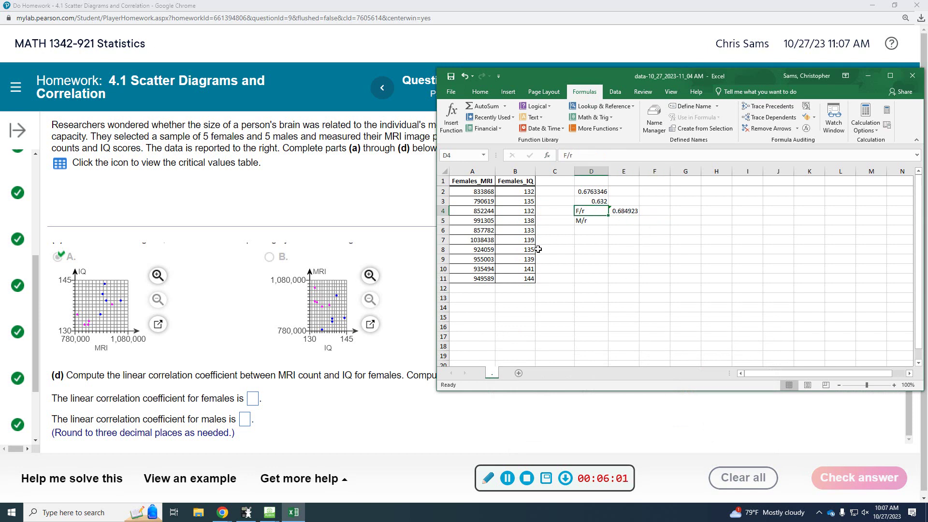
pyautogui.click(613, 222)
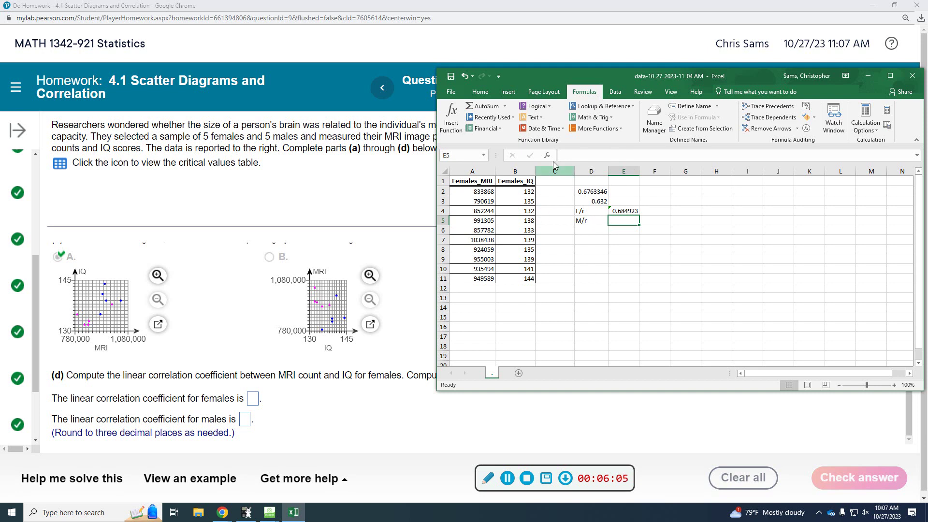
pyautogui.click(598, 128)
pyautogui.moveTo(603, 142)
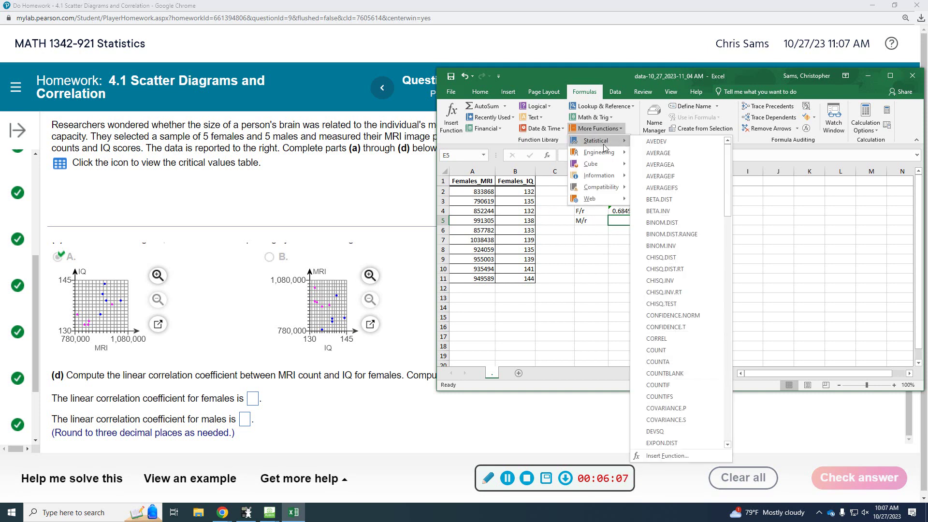
pyautogui.click(665, 341)
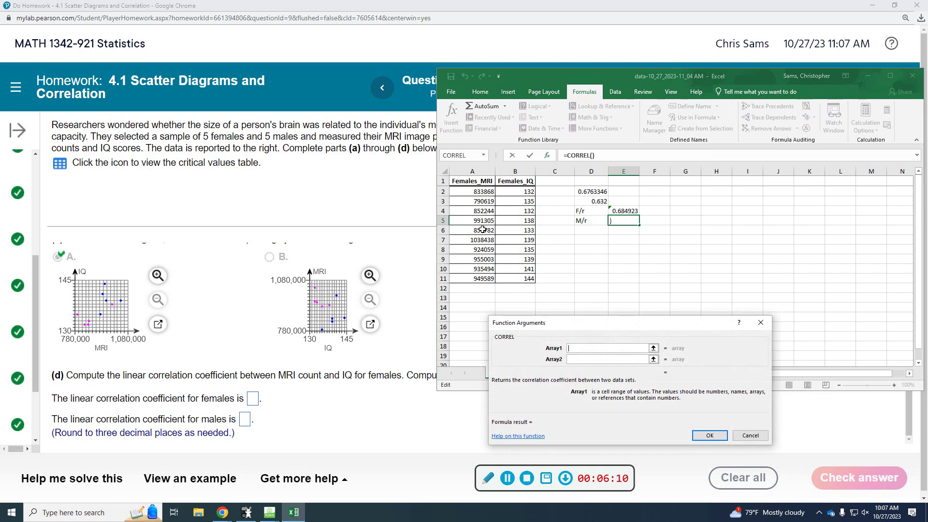
pyautogui.moveTo(482, 240); pyautogui.dragTo(486, 279)
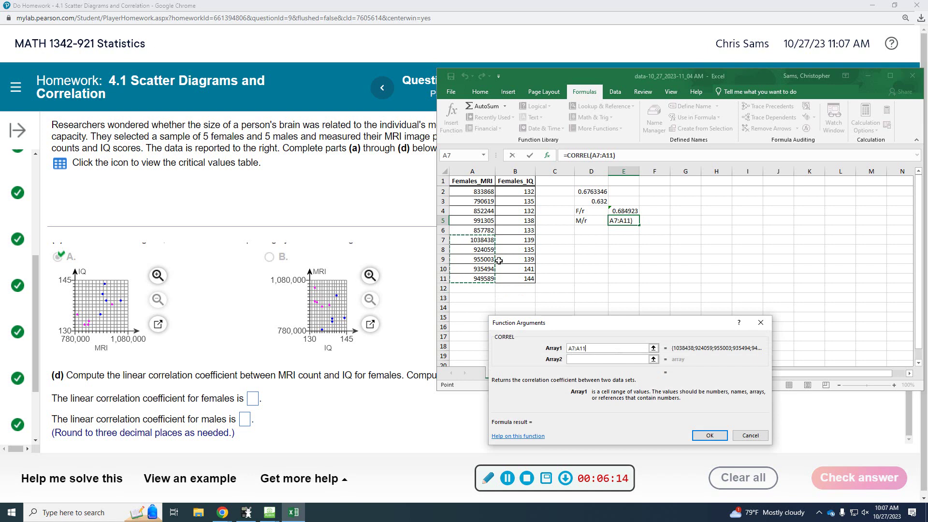
pyautogui.press('Tab')
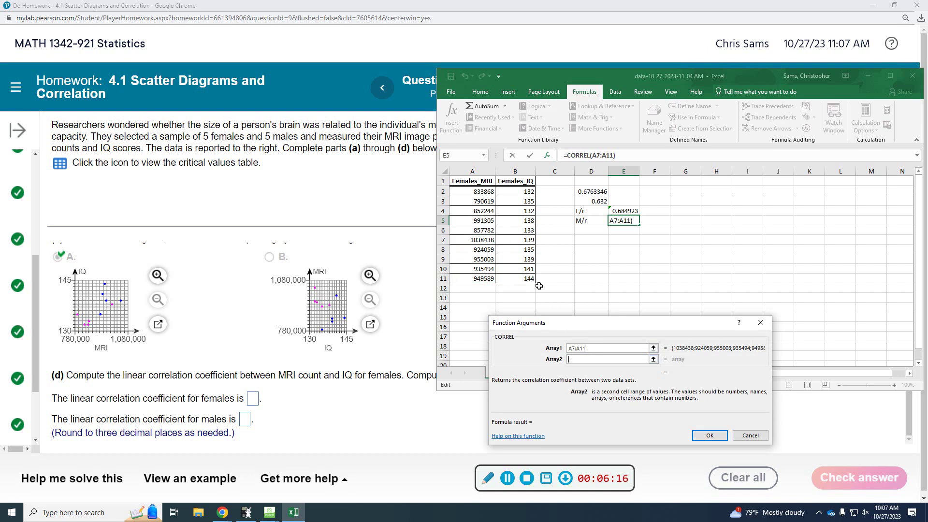
pyautogui.moveTo(511, 242); pyautogui.dragTo(513, 277)
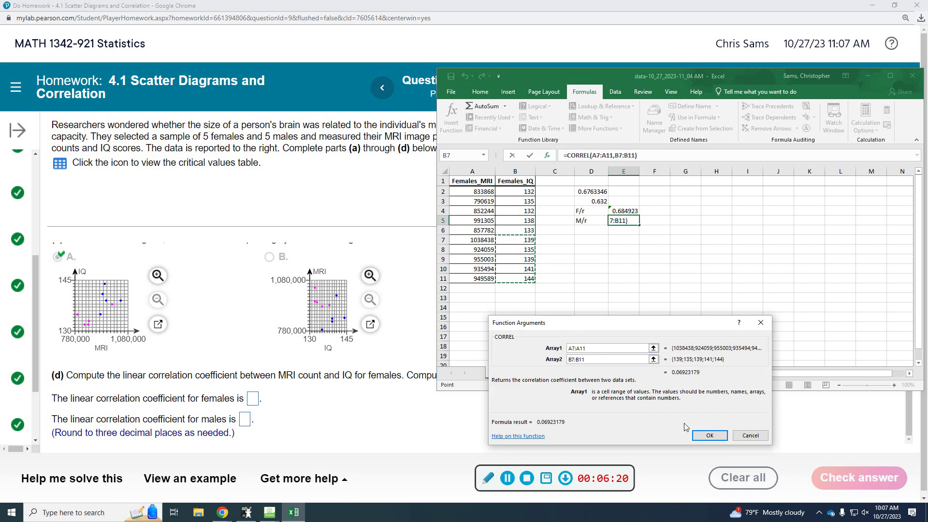
pyautogui.click(709, 435)
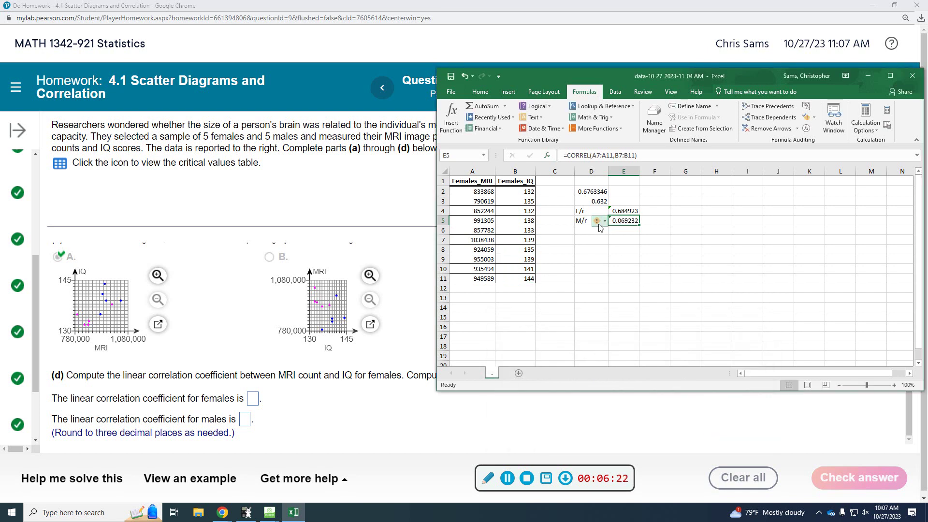
# Step: Review E5's 'Formula Omits Adjacent Cells' warning, dismiss it, and recheck the column E formulas
pyautogui.moveTo(600, 228)
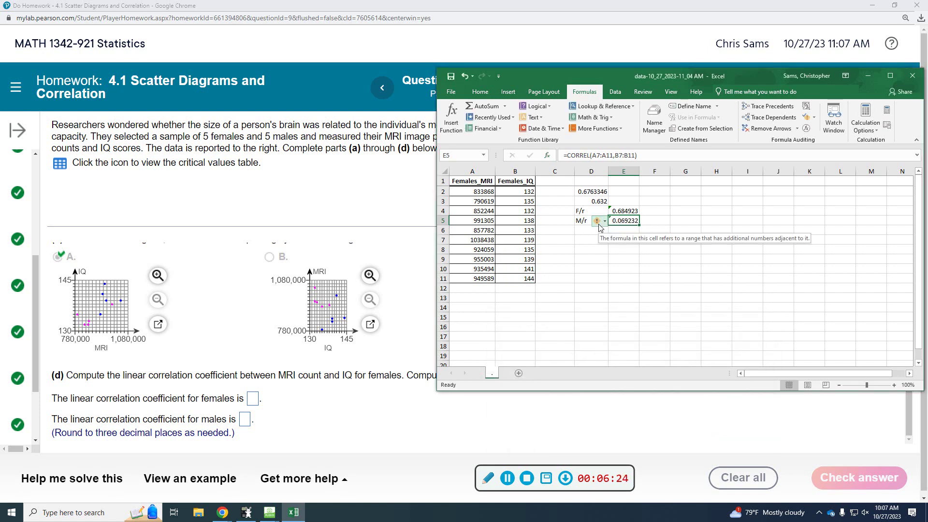
pyautogui.moveTo(583, 268); pyautogui.dragTo(584, 278)
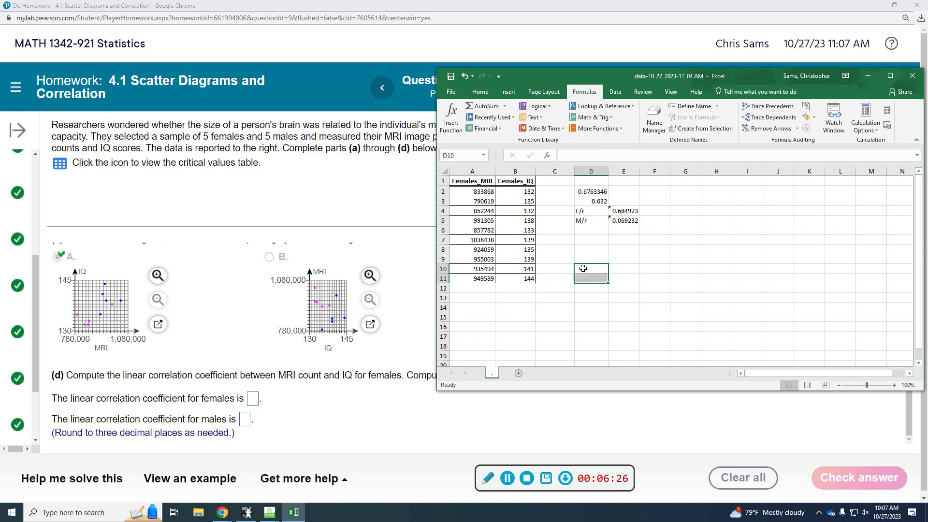
pyautogui.click(626, 222)
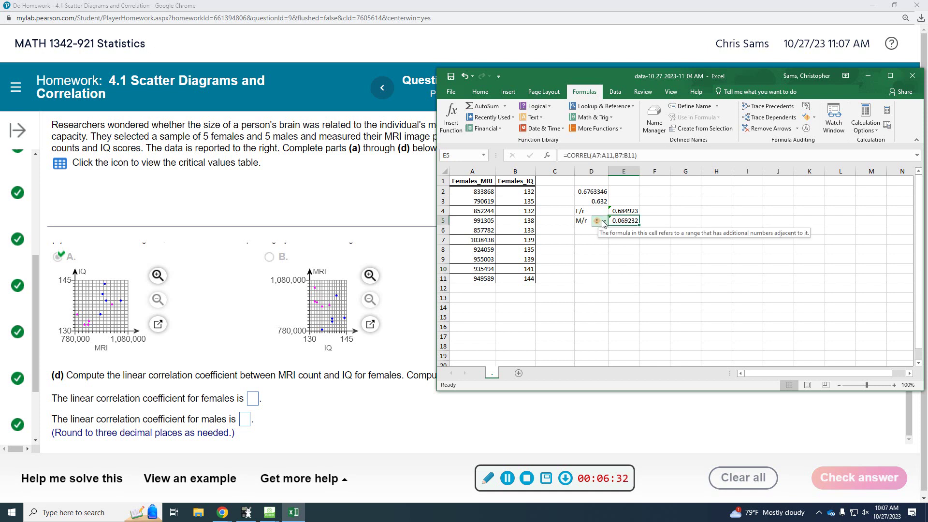
pyautogui.click(604, 222)
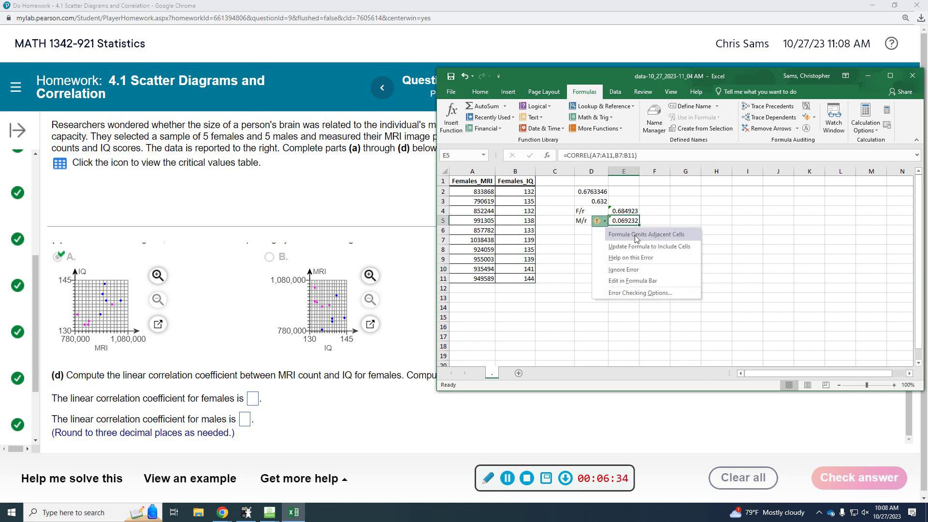
pyautogui.click(587, 290)
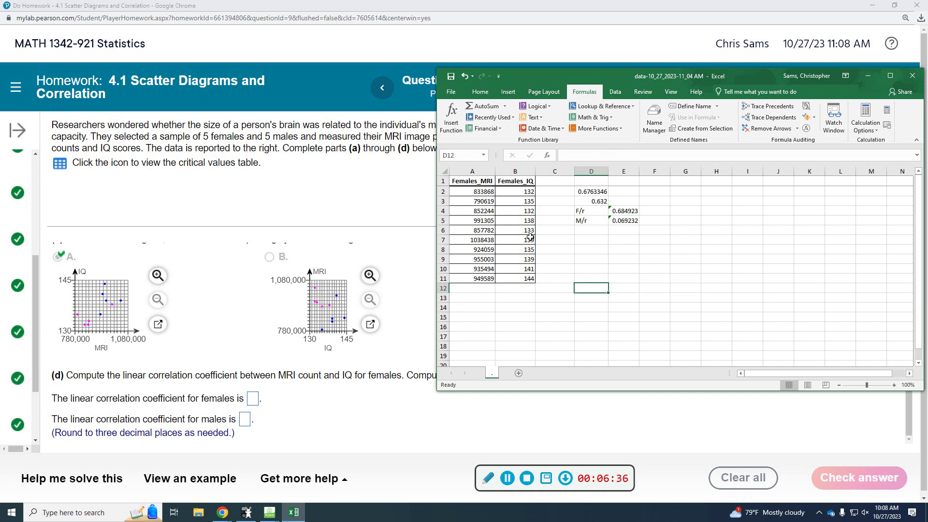
pyautogui.click(625, 214)
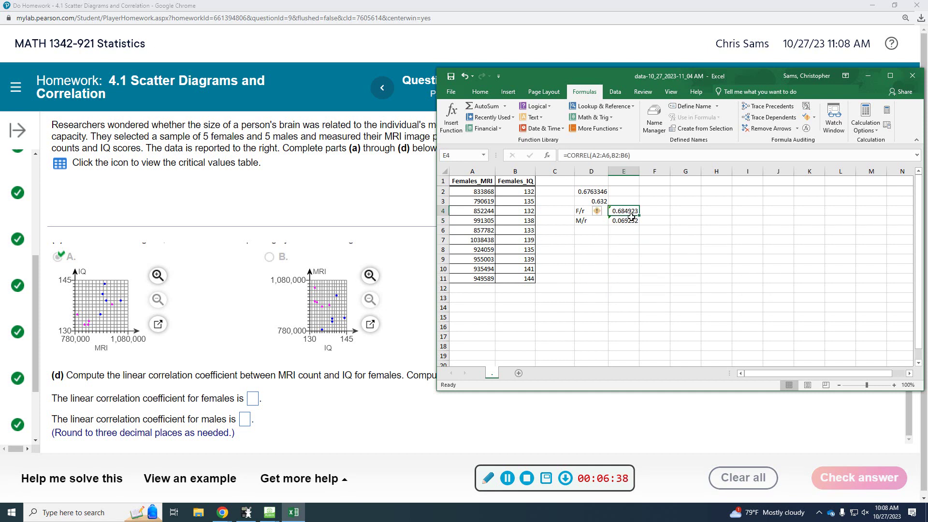
pyautogui.click(614, 222)
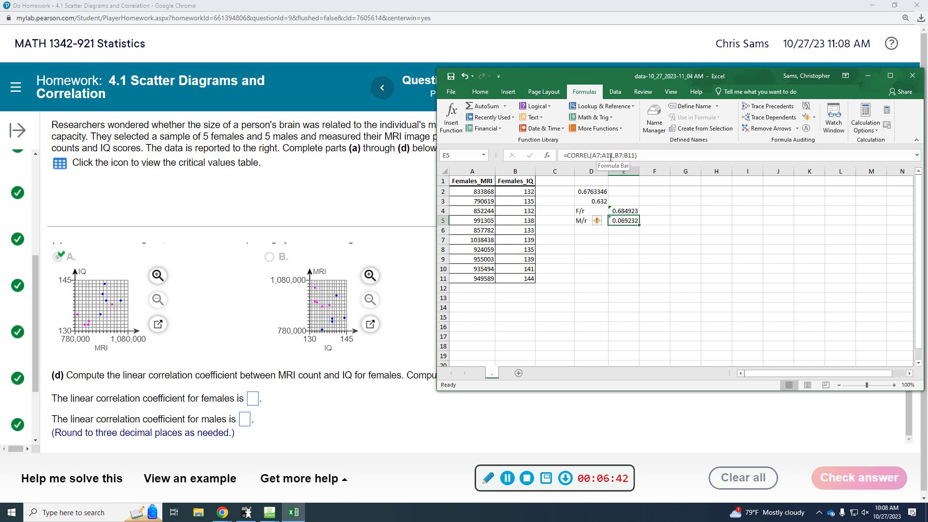
# Step: Enter .685 as the females' correlation coefficient in part (d)
pyautogui.click(624, 210)
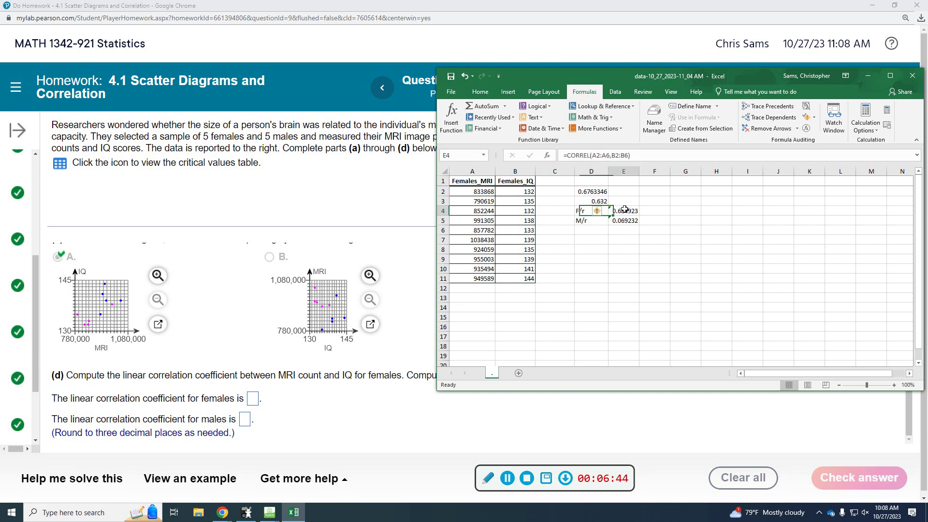
pyautogui.click(654, 259)
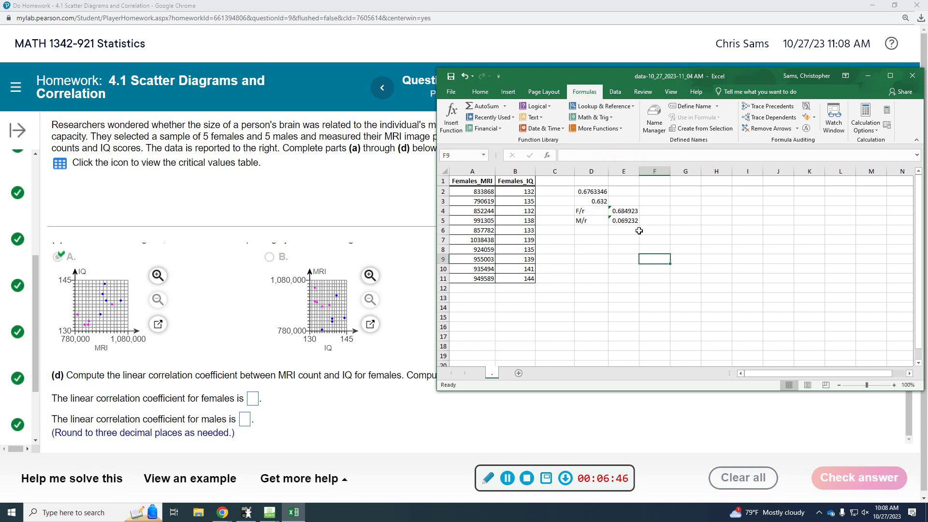
pyautogui.click(260, 402)
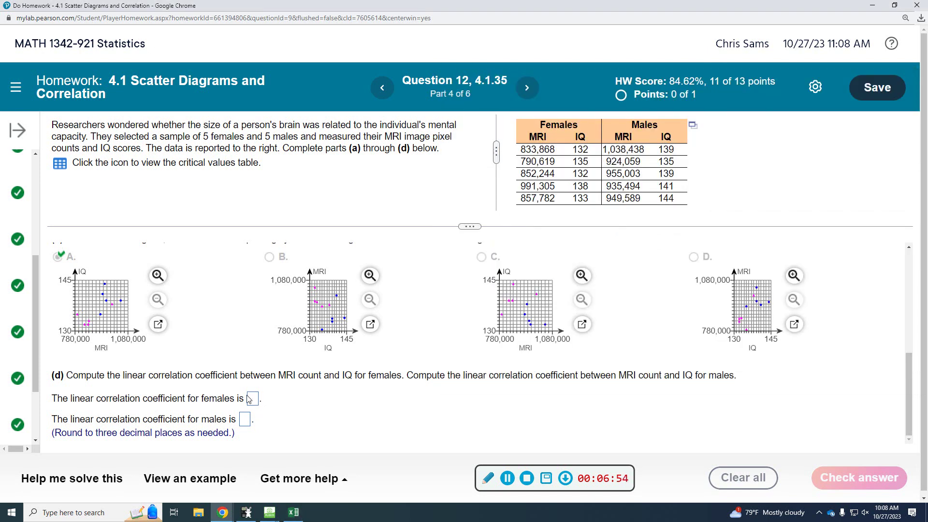
pyautogui.click(250, 400)
pyautogui.write('.685')
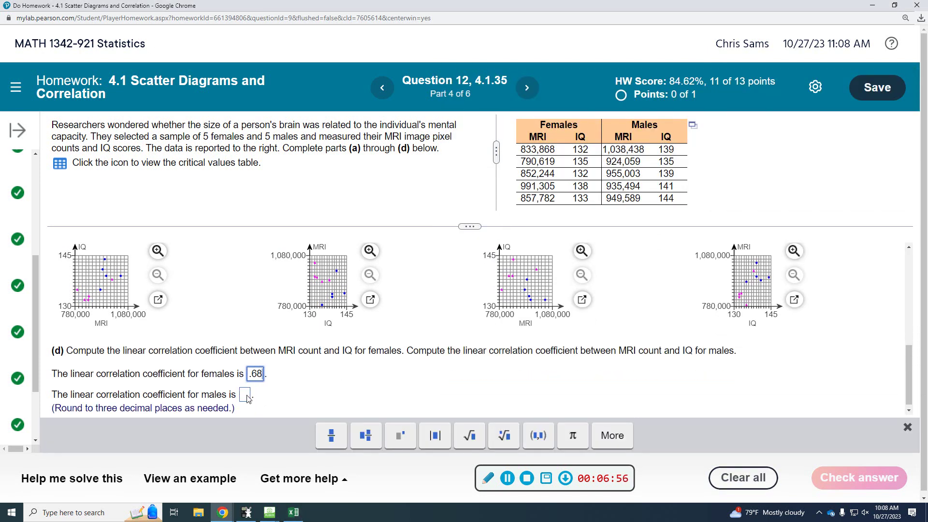
# Step: Enter .069 as the males' correlation coefficient and get part (d) marked correct
pyautogui.click(246, 396)
pyautogui.click(295, 513)
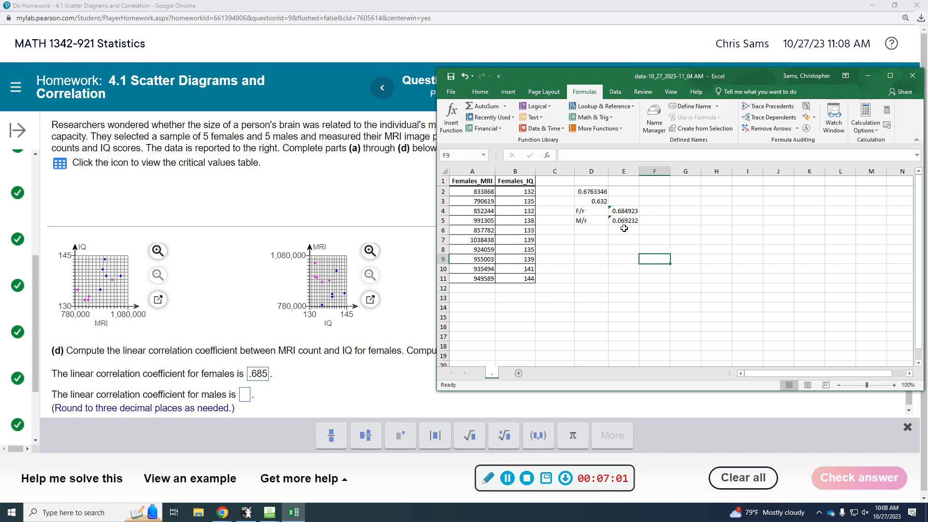
pyautogui.click(246, 395)
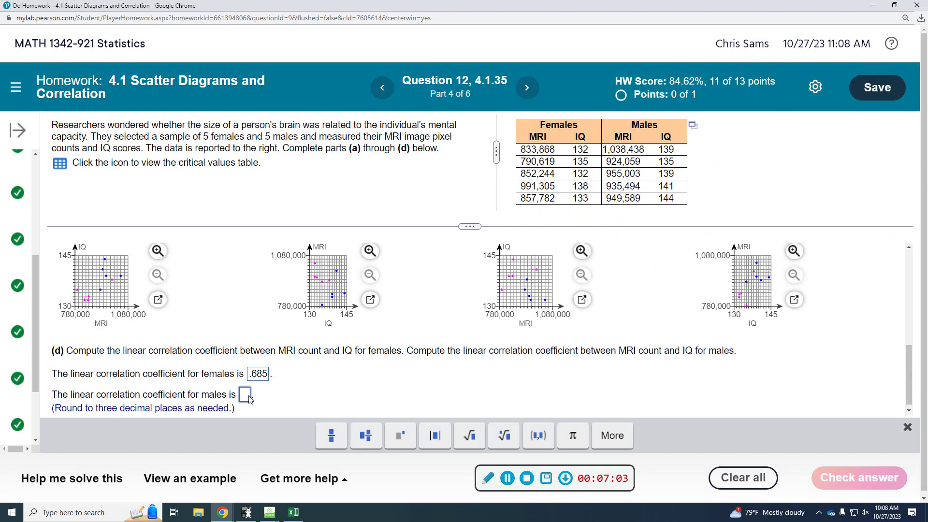
pyautogui.write('.069')
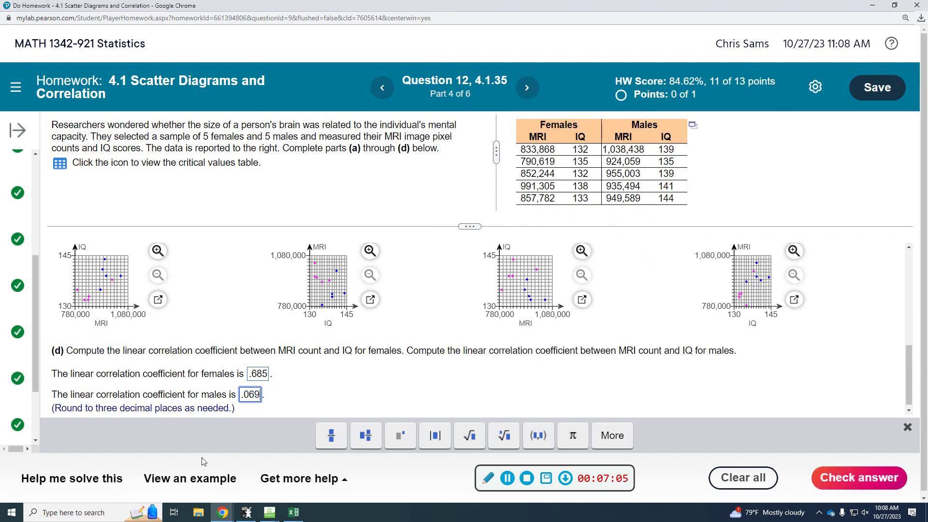
pyautogui.click(827, 478)
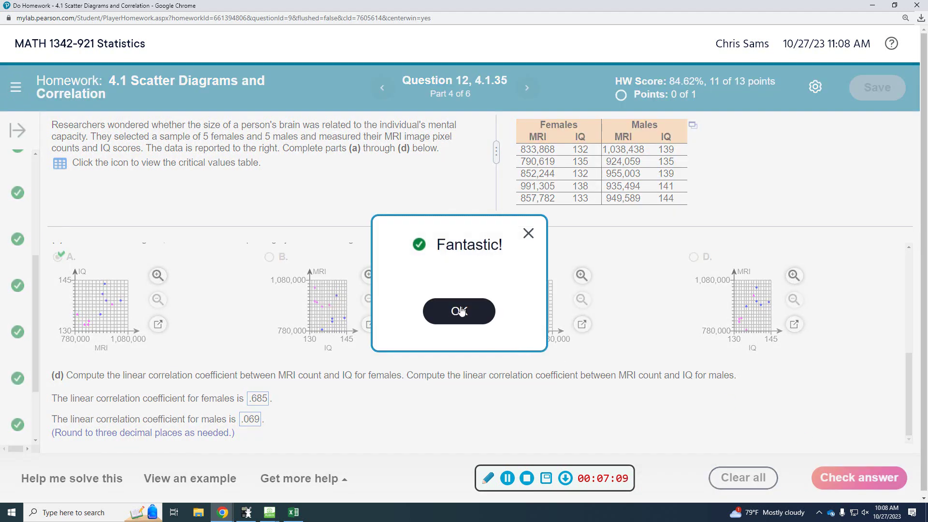
pyautogui.click(461, 311)
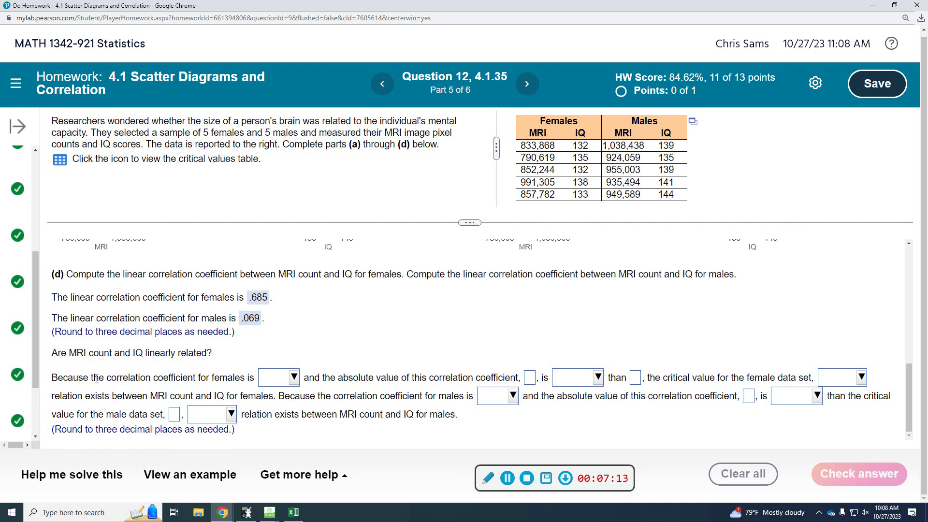
pyautogui.click(294, 380)
pyautogui.click(308, 434)
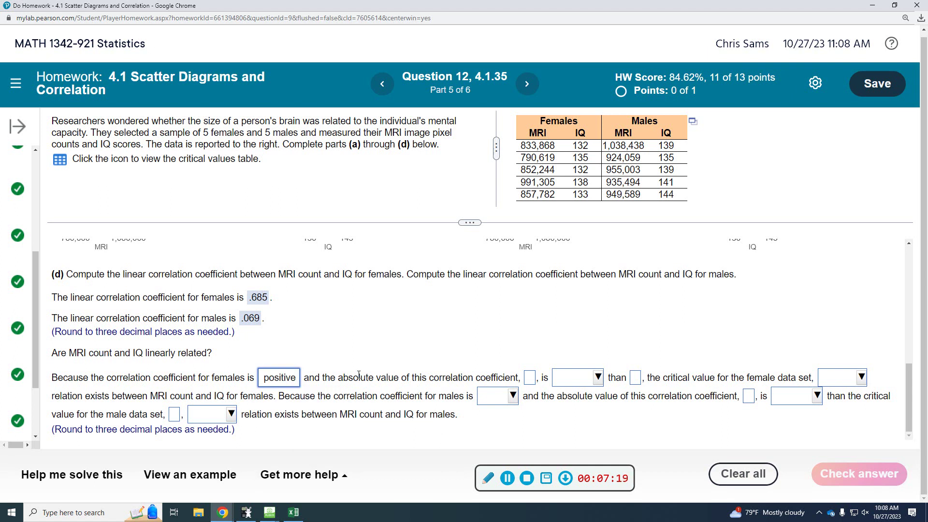
pyautogui.click(530, 378)
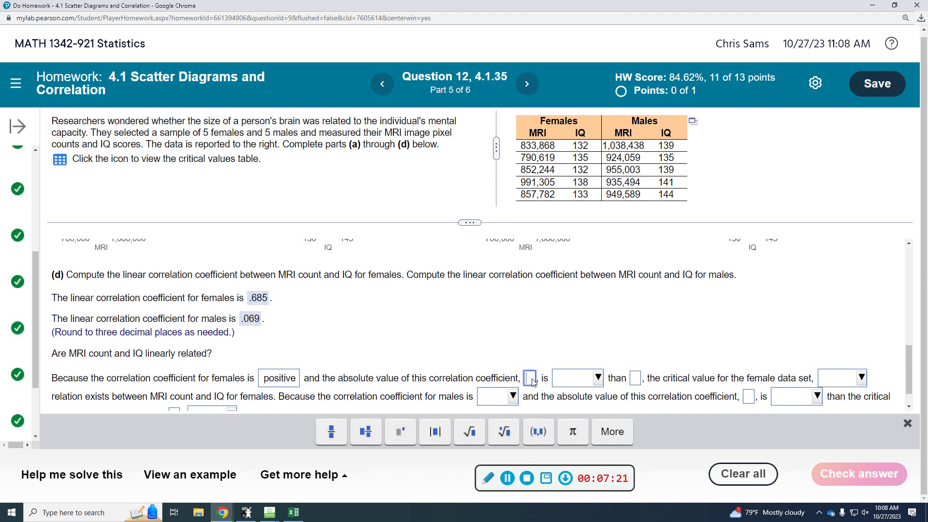
pyautogui.click(59, 160)
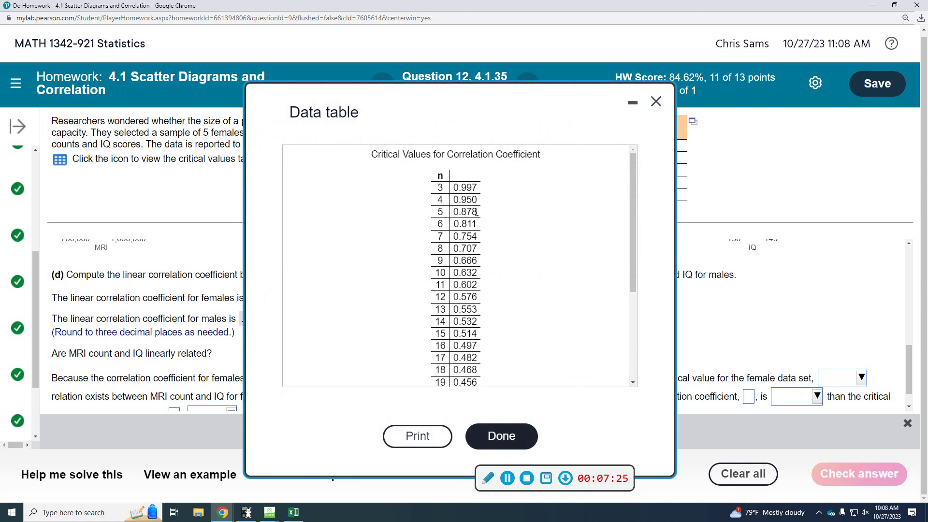
pyautogui.click(478, 437)
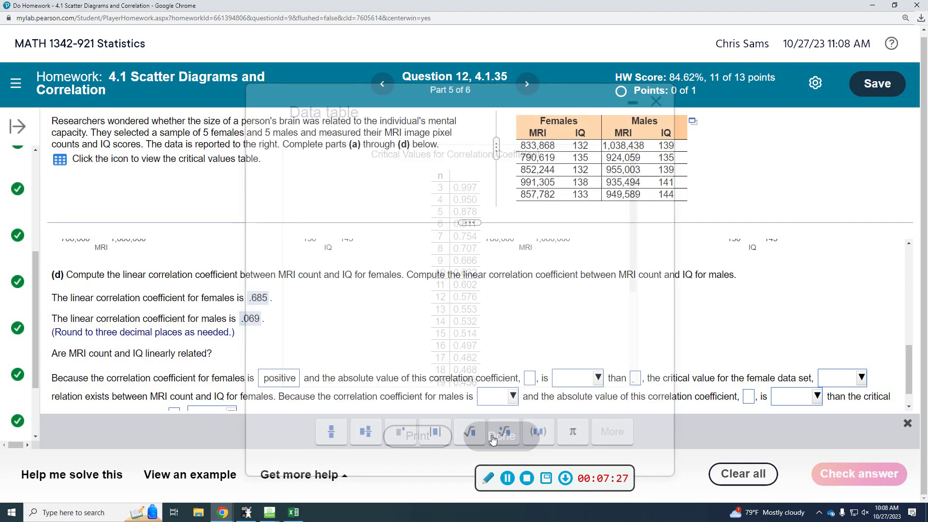
pyautogui.click(533, 380)
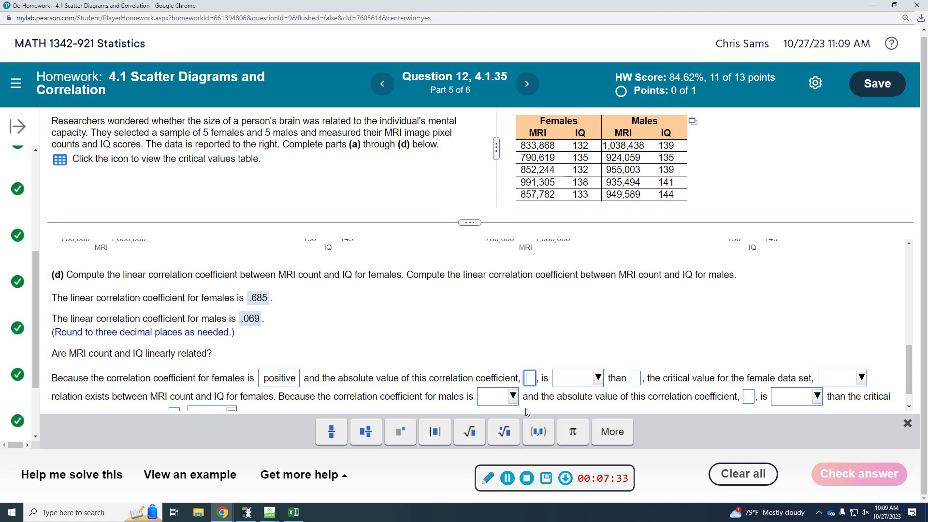
pyautogui.click(291, 513)
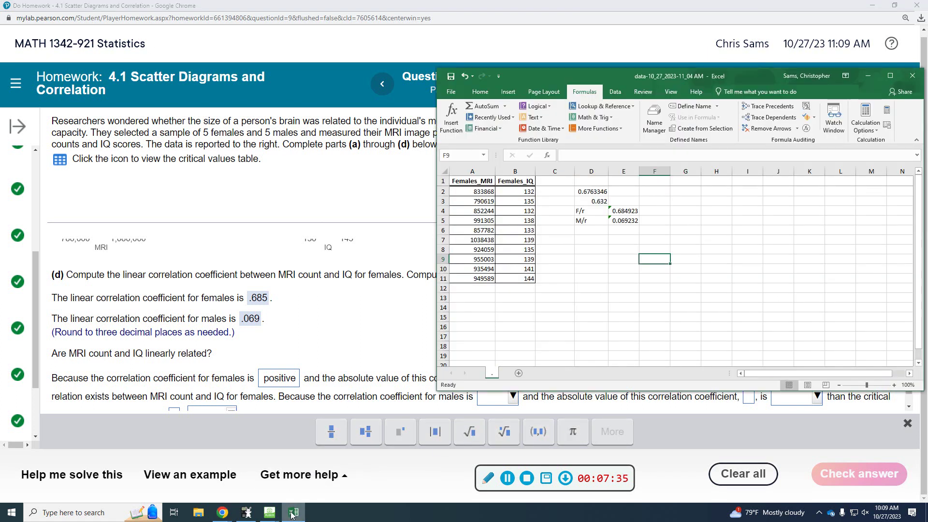
pyautogui.click(293, 513)
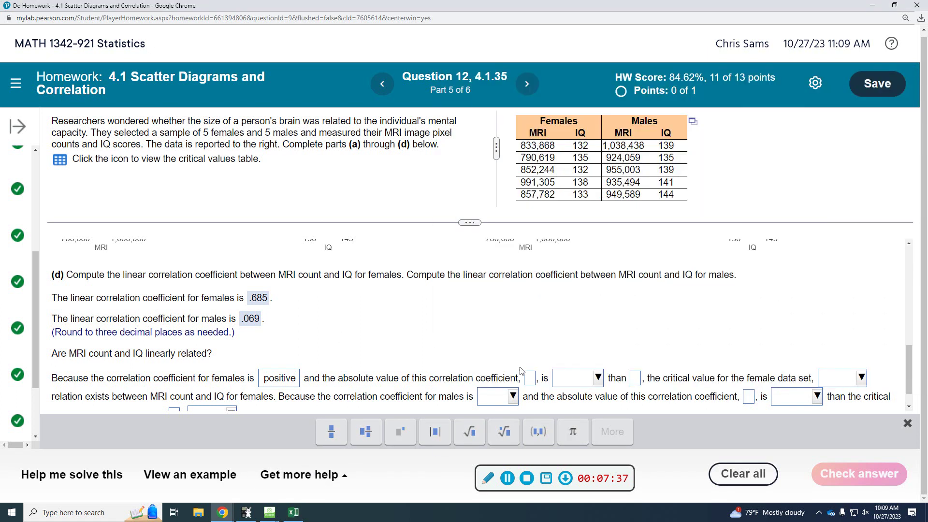
pyautogui.click(530, 381)
pyautogui.write('.684')
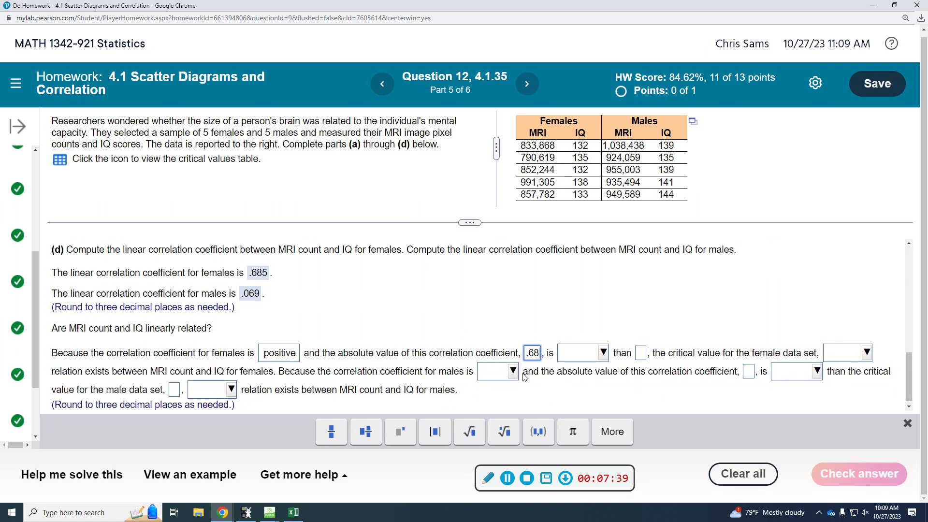
pyautogui.click(605, 357)
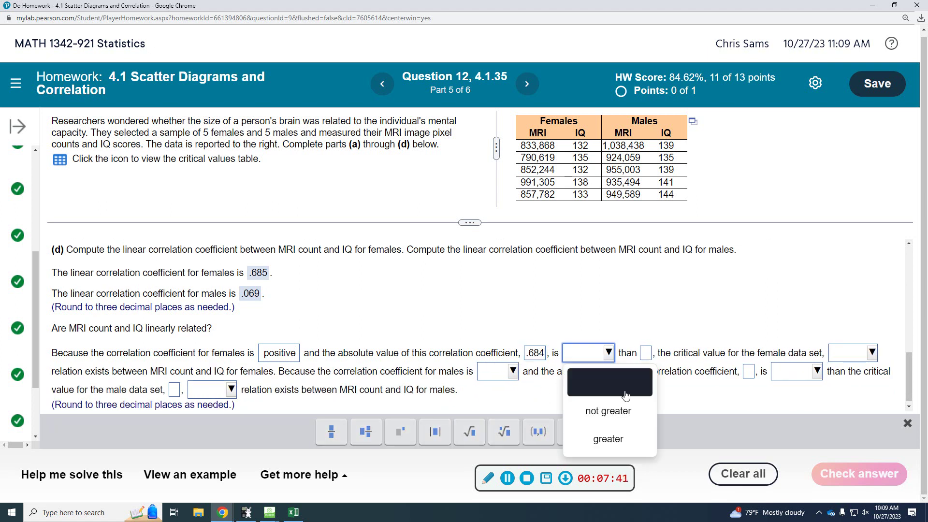
pyautogui.click(622, 428)
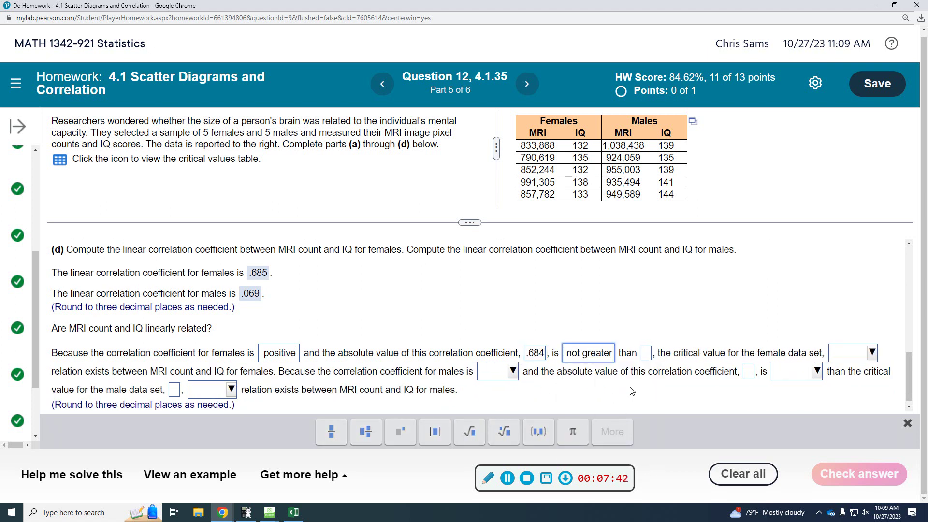
pyautogui.click(647, 353)
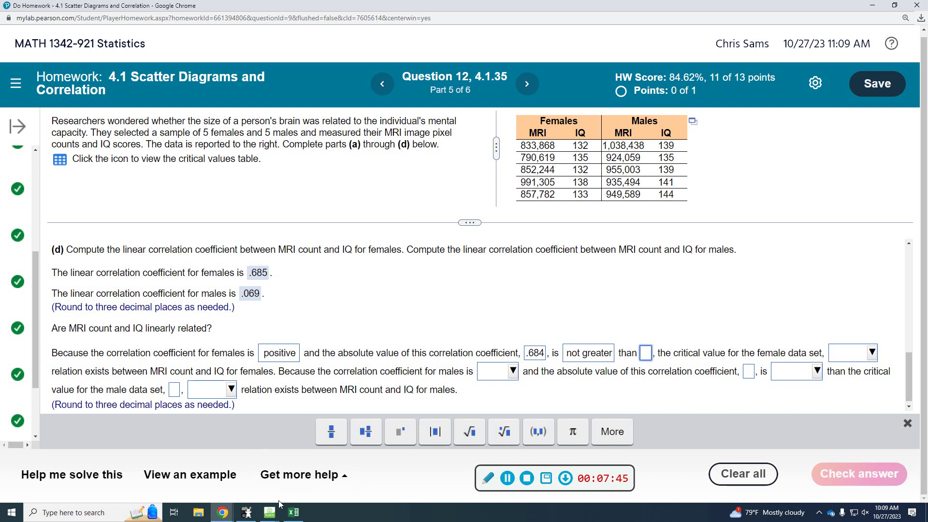
pyautogui.click(291, 512)
pyautogui.click(367, 320)
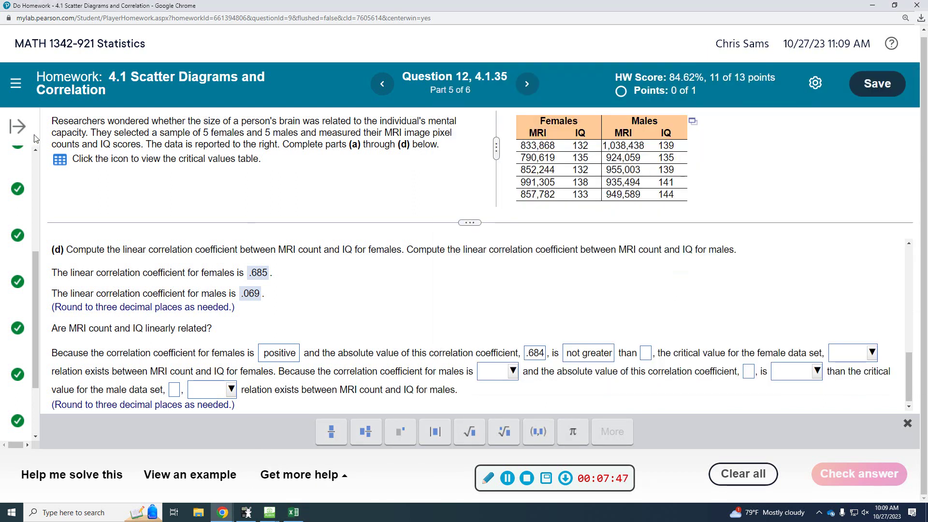
pyautogui.click(60, 160)
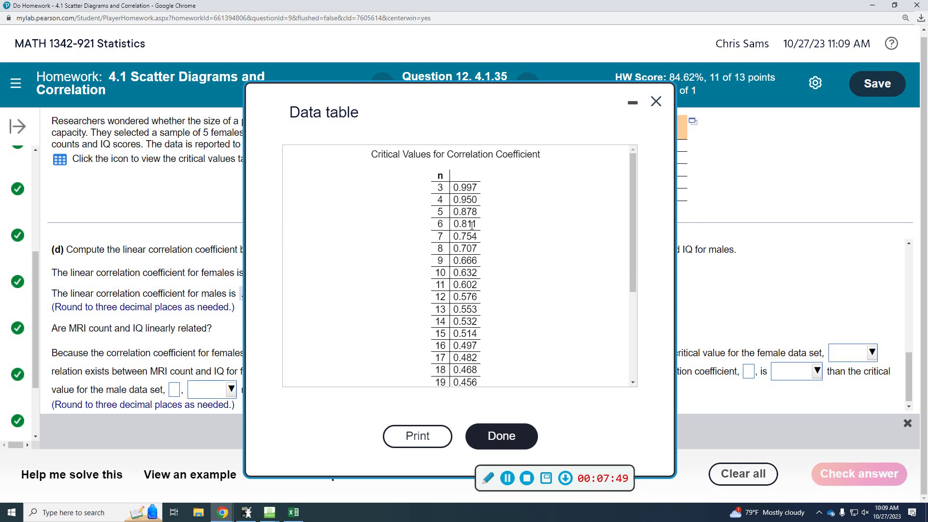
pyautogui.moveTo(197, 160); pyautogui.dragTo(203, 159)
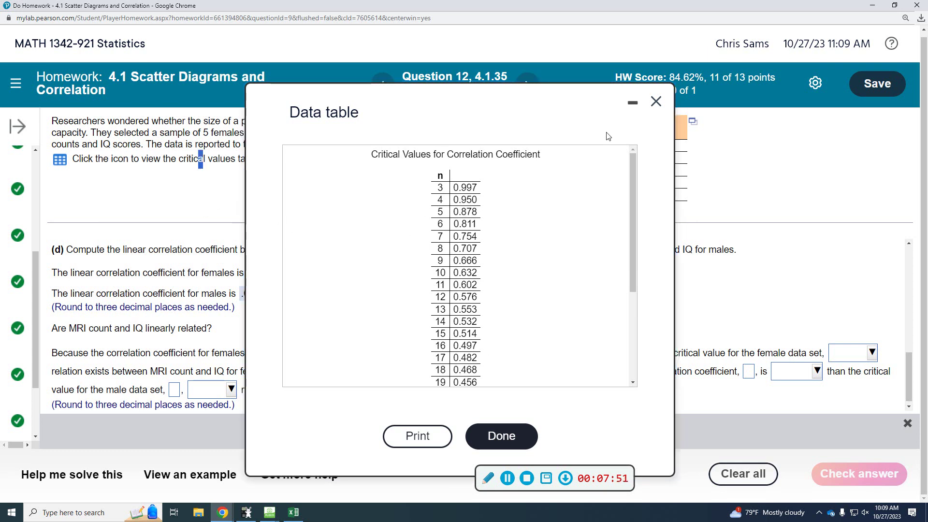
pyautogui.click(633, 105)
pyautogui.click(645, 353)
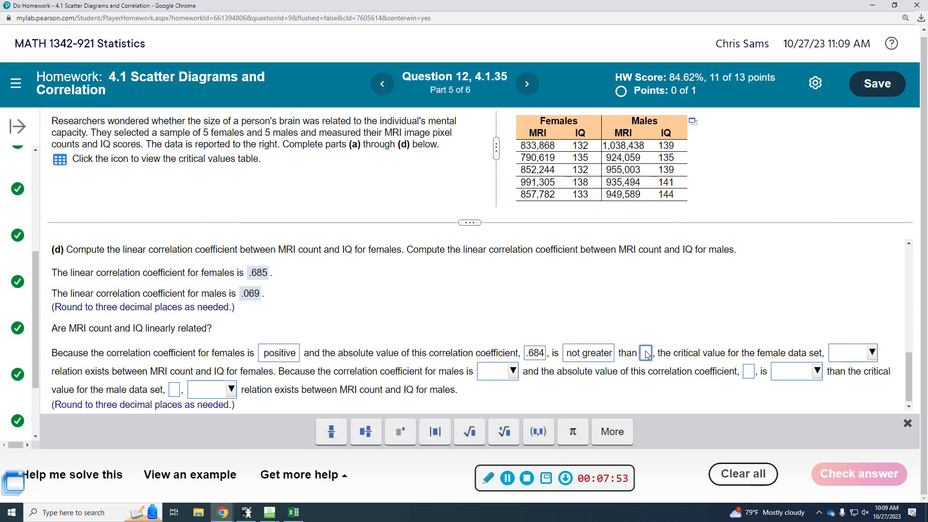
# Step: Enter .878 as the female critical value, choose 'no' relation for females, and mark males 'positive'
pyautogui.write('.878')
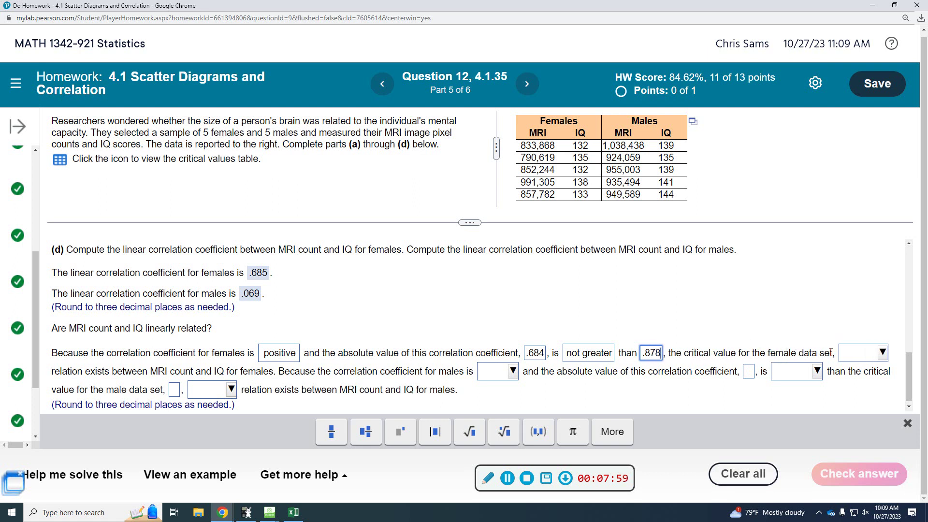
pyautogui.click(879, 355)
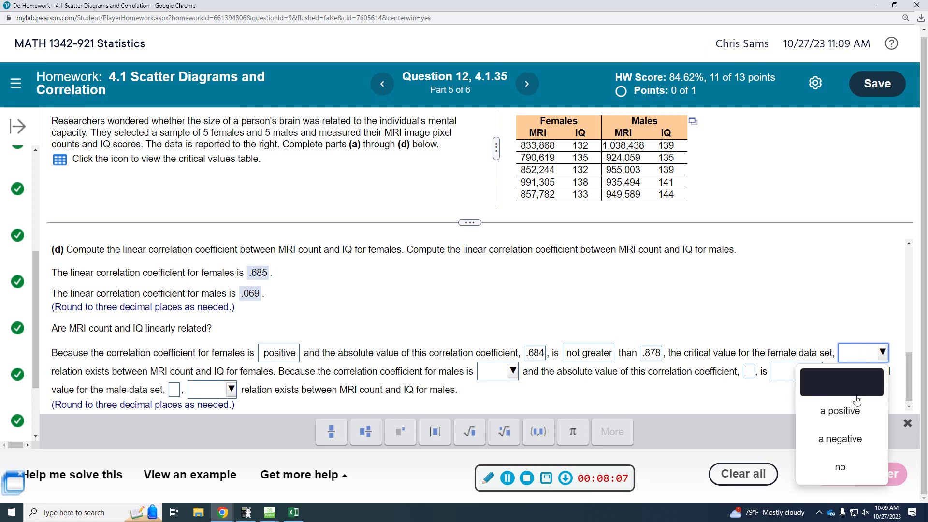
pyautogui.click(855, 467)
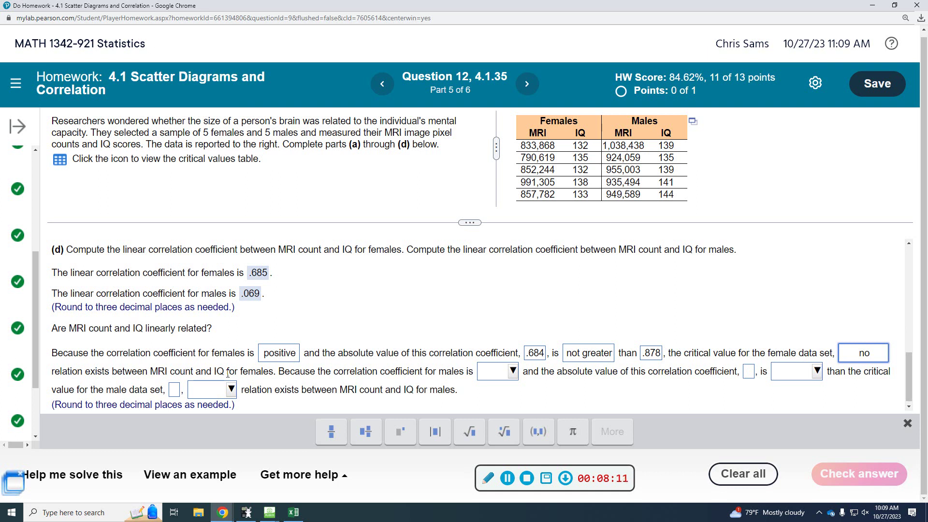
pyautogui.click(510, 373)
pyautogui.click(521, 427)
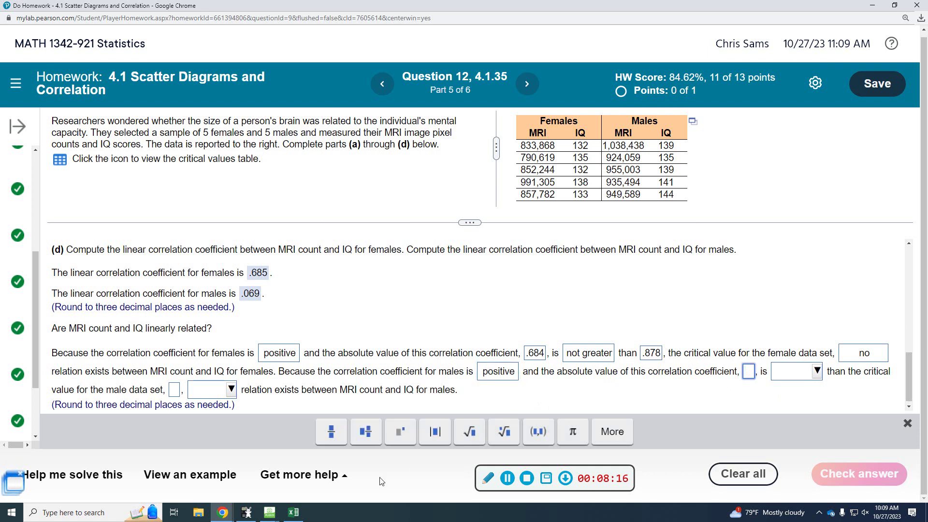
# Step: Enter .069 as the males' absolute correlation and mark it 'not greater' than the critical value
pyautogui.click(294, 512)
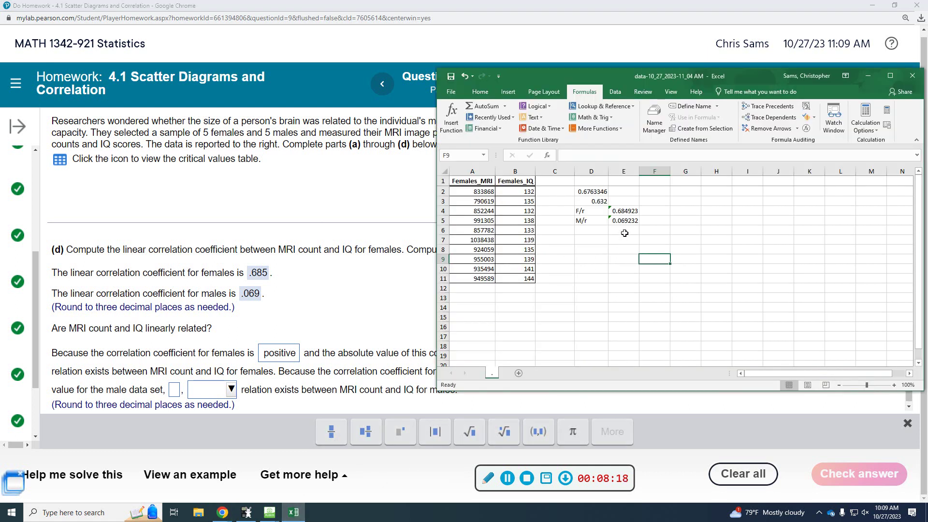
pyautogui.click(356, 342)
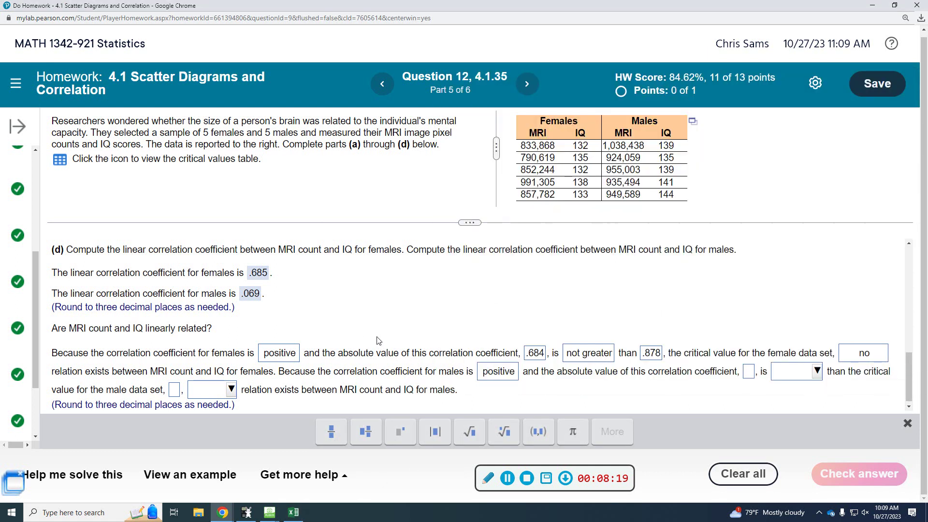
pyautogui.click(748, 372)
pyautogui.write('.0')
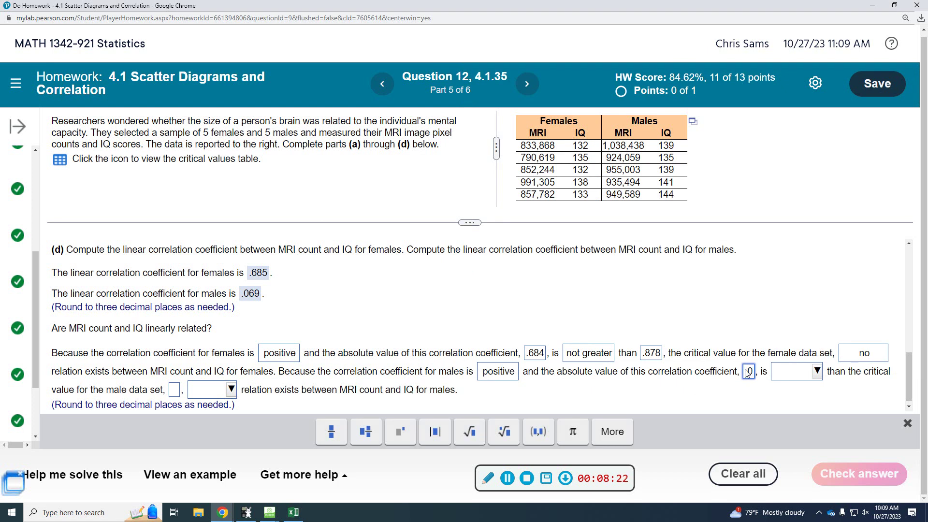
pyautogui.write('69')
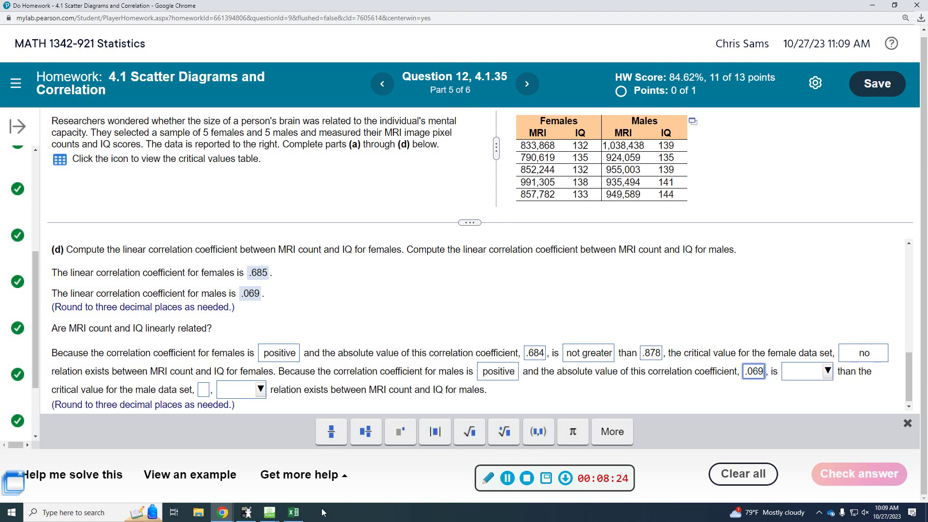
pyautogui.click(294, 512)
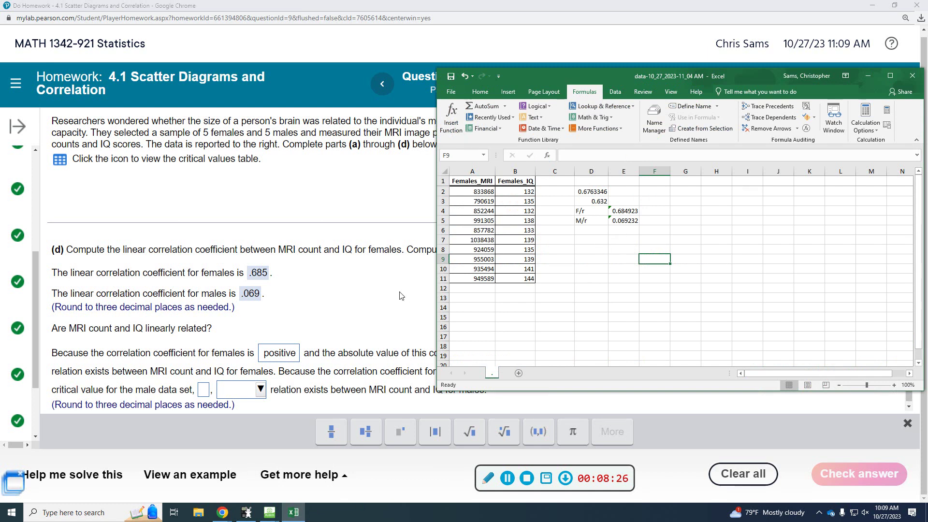
pyautogui.click(400, 296)
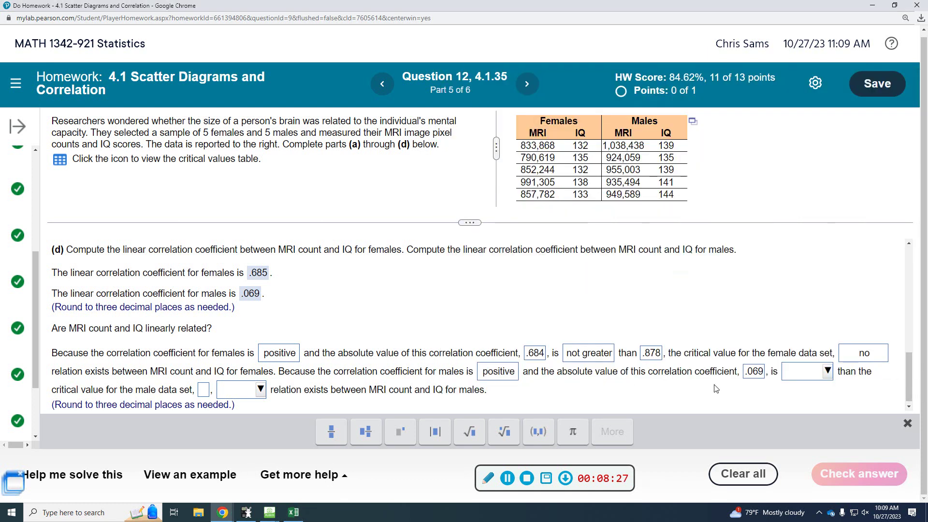
pyautogui.click(828, 372)
pyautogui.click(830, 426)
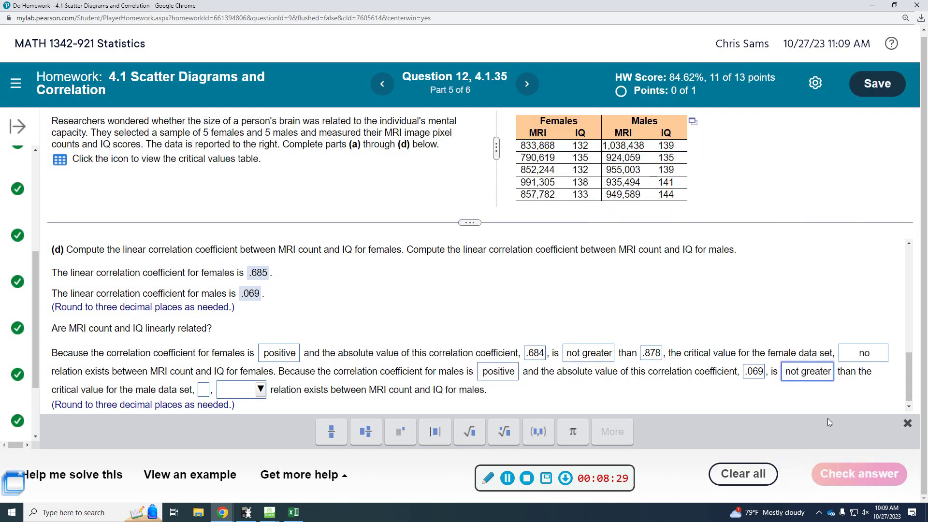
# Step: Enter .878 as the male critical value, choose 'no' relation, and get Part 5 marked correct
pyautogui.click(203, 390)
pyautogui.write('.878')
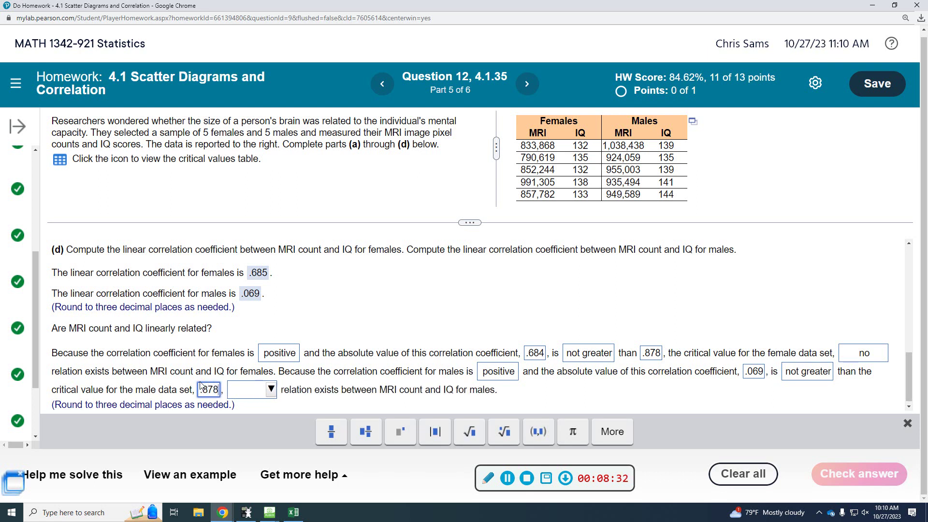
pyautogui.click(262, 394)
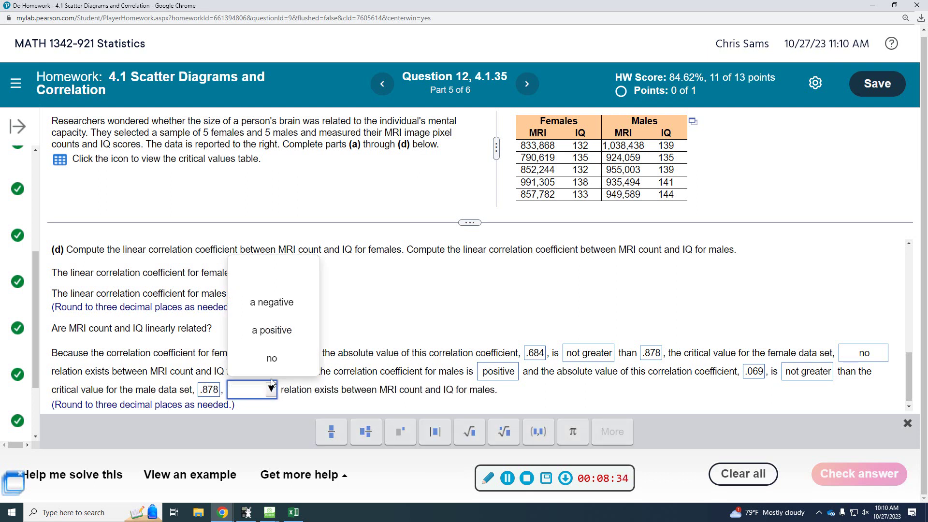
pyautogui.click(273, 360)
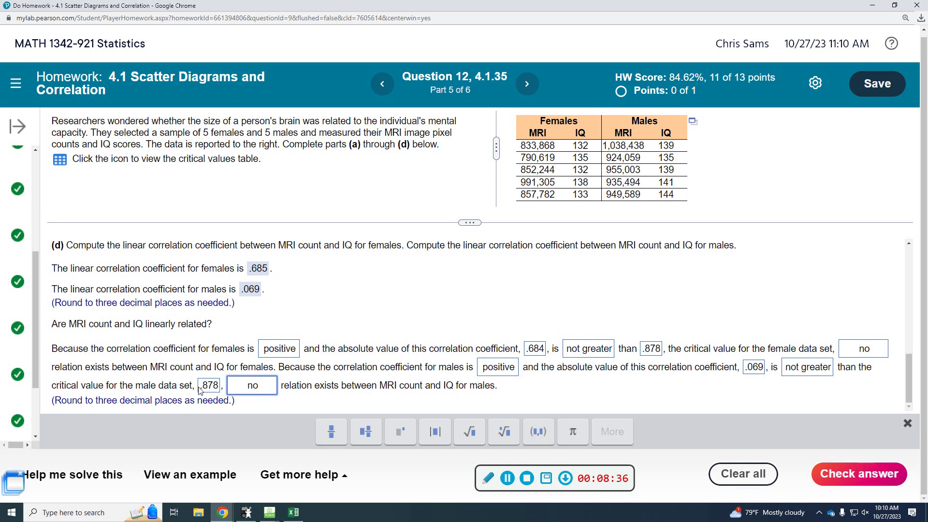
pyautogui.click(861, 474)
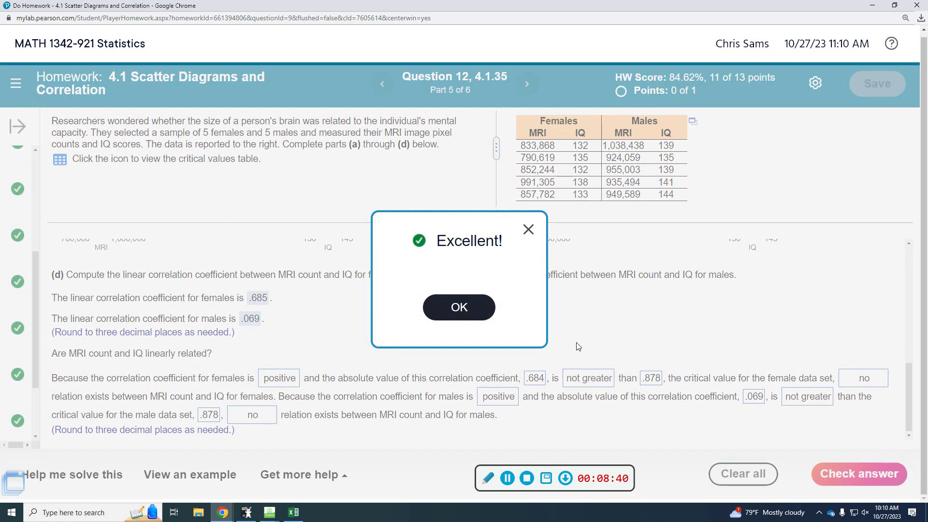
pyautogui.click(482, 321)
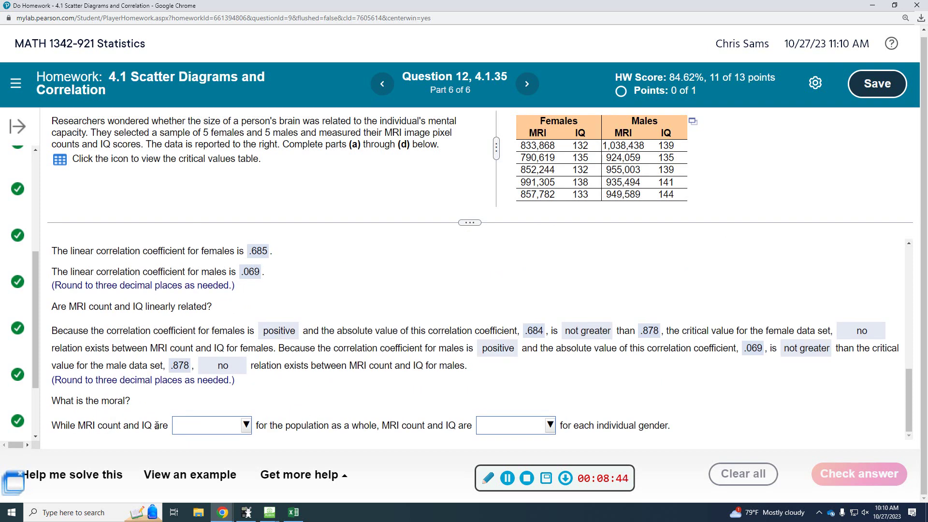
# Step: Answer the moral: MRI and IQ 'positively related' overall but 'not related' within each gender
pyautogui.click(246, 425)
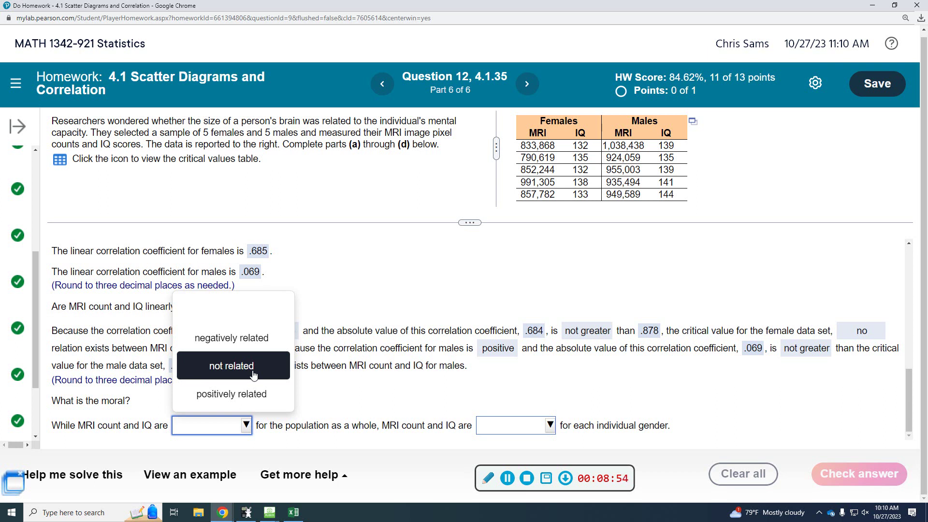
pyautogui.click(251, 394)
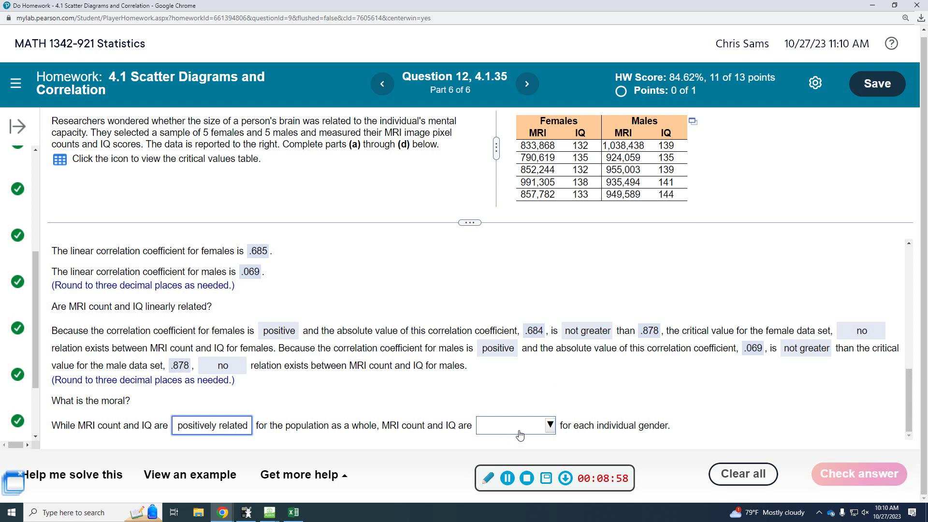
pyautogui.click(553, 428)
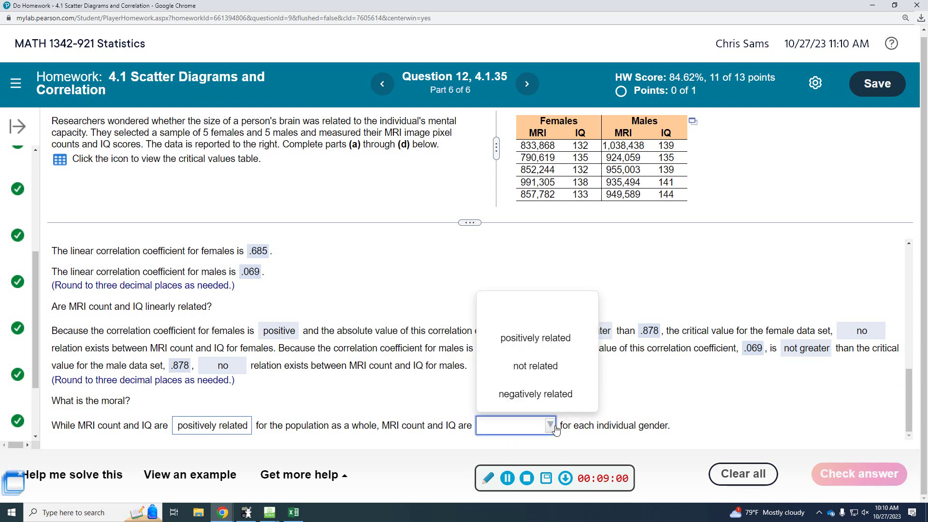
pyautogui.click(552, 376)
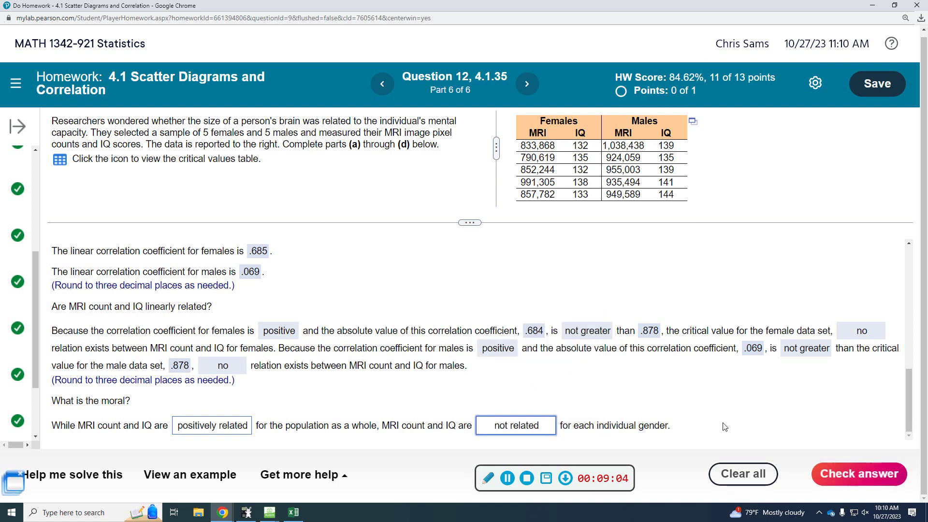
pyautogui.click(865, 478)
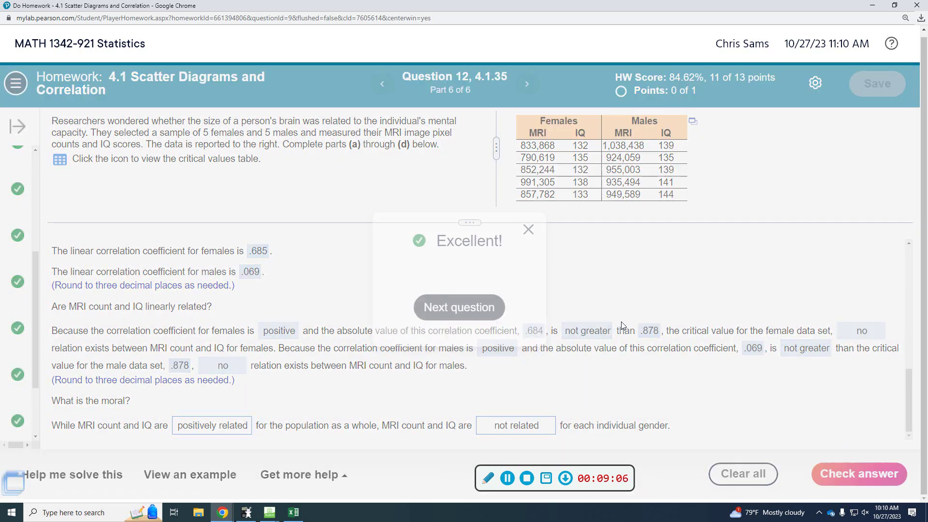